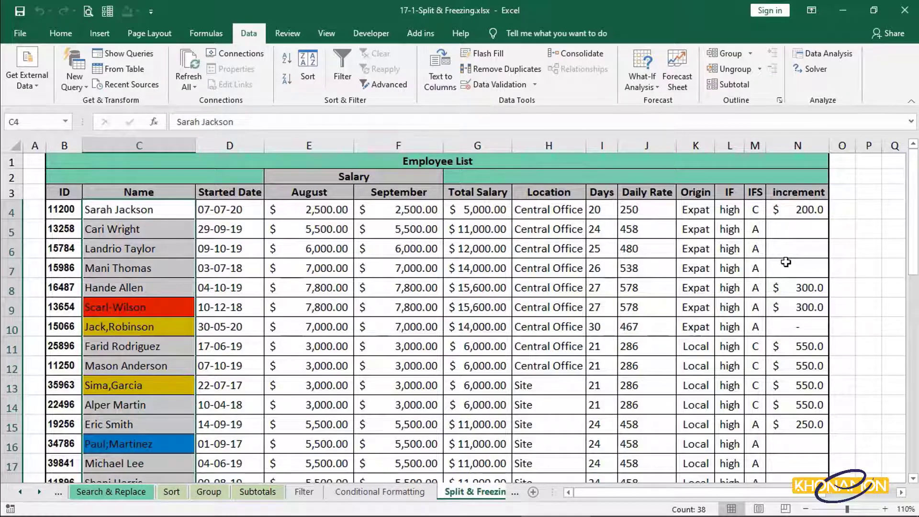
Step: Try to split the selected names into adjacent columns by tab, semicolon, comma, space and hyphen, replacing the existing data
left_click(440, 79)
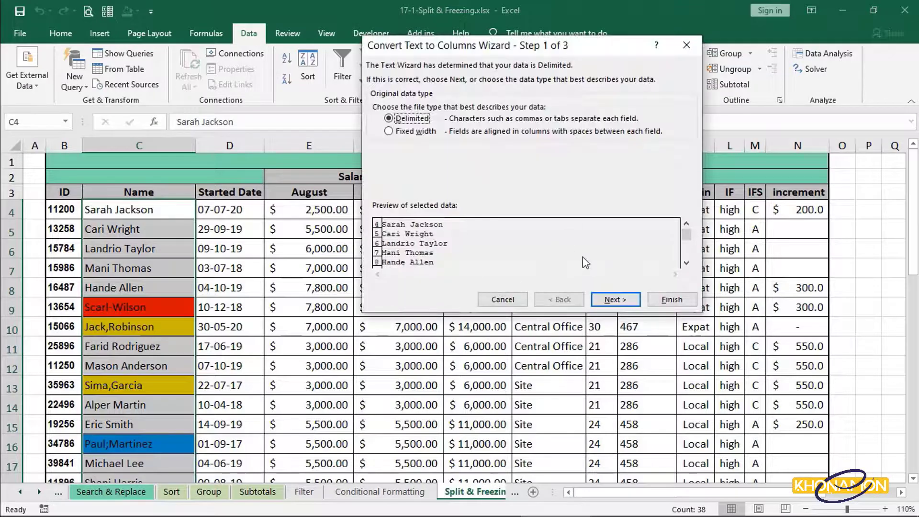
left_click(615, 299)
left_click(397, 118)
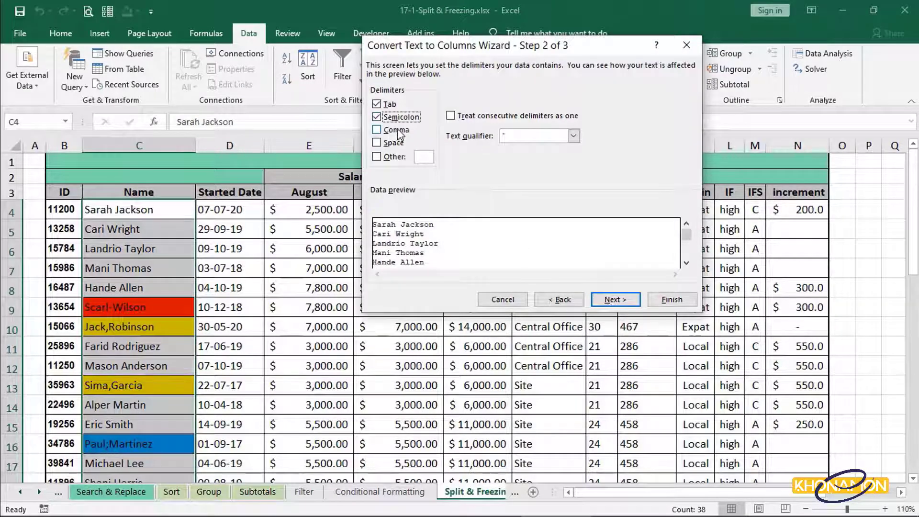
left_click(398, 129)
left_click(394, 142)
left_click(424, 156)
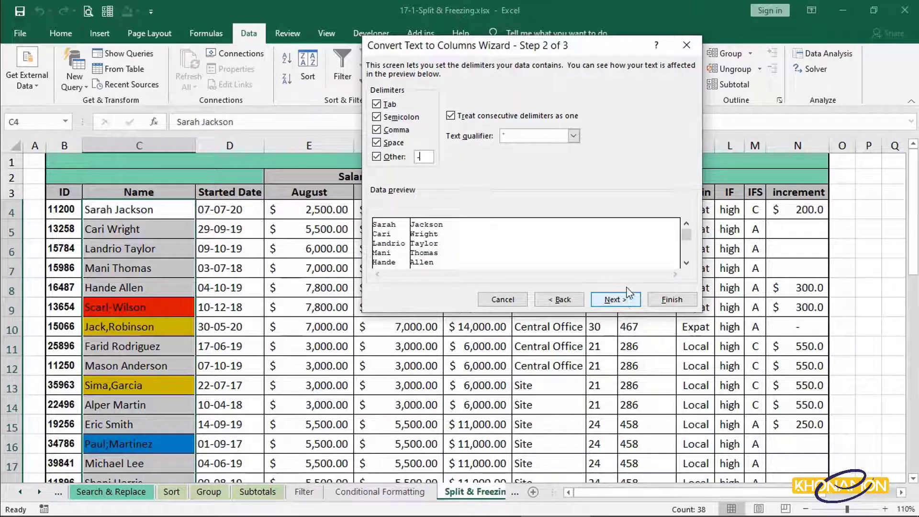
left_click(624, 299)
left_click(677, 305)
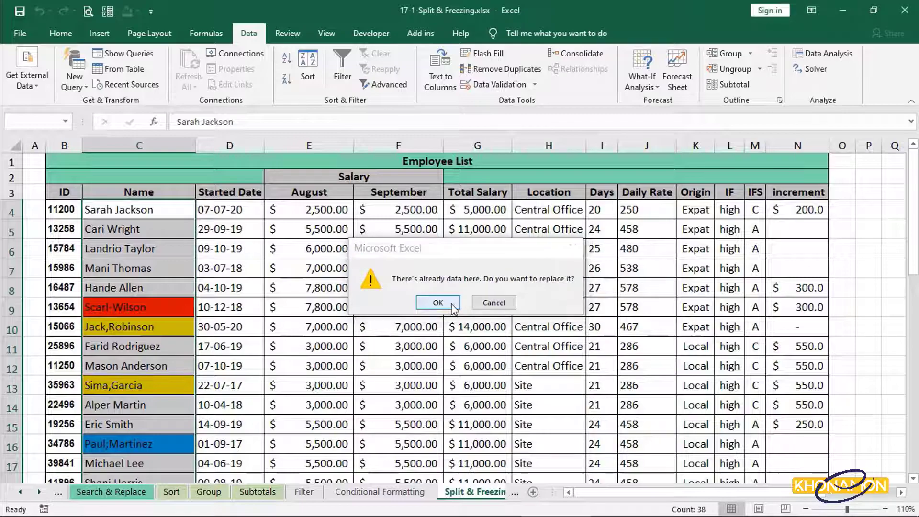
left_click(452, 305)
Step: Check the split names down the list and undo the Text to Columns conversion
scroll(445, 307, "down", 9)
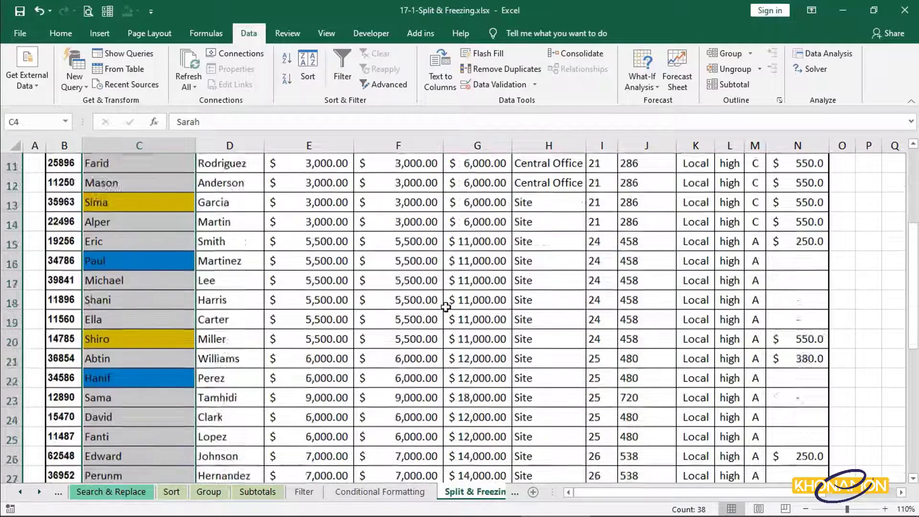
scroll(438, 309, "up", 10)
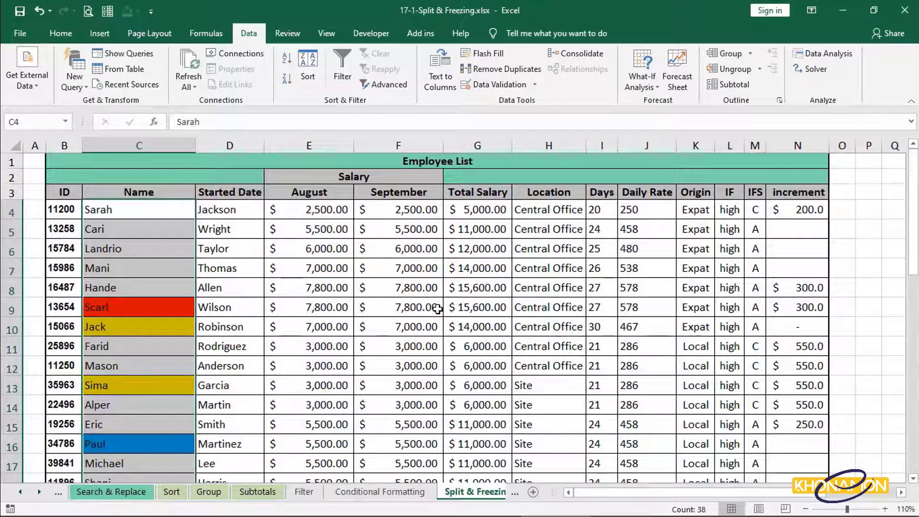
key("ctrl+z")
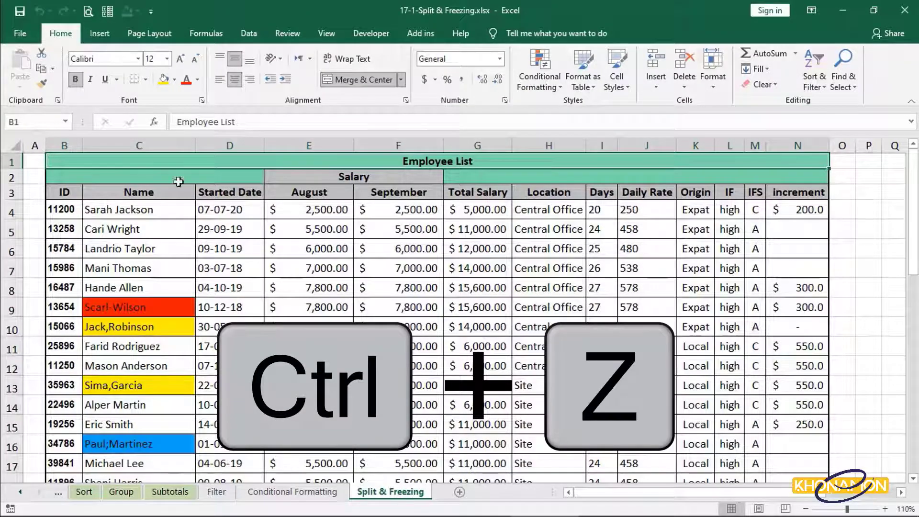
Step: Review the entries in the Name column and insert a blank column before Started Date
left_click(139, 144)
scroll(167, 319, "down", 8)
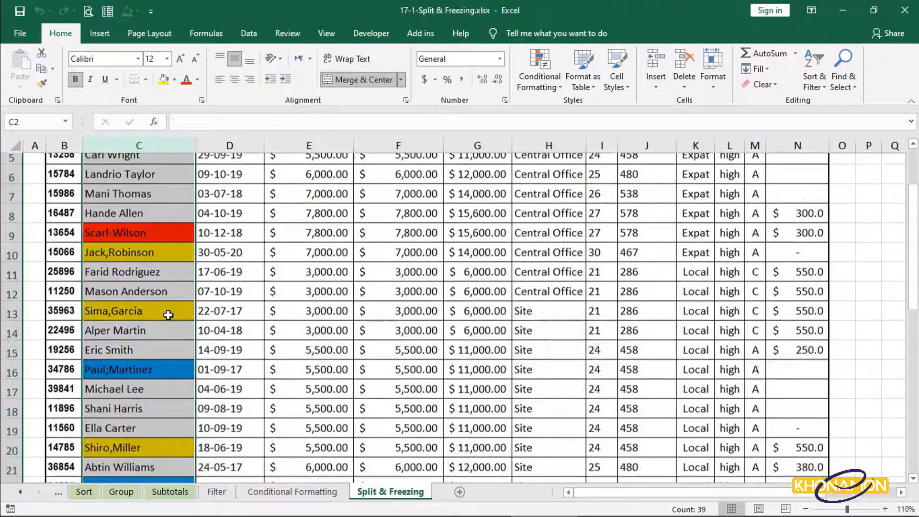
scroll(166, 319, "down", 3)
scroll(167, 319, "up", 10)
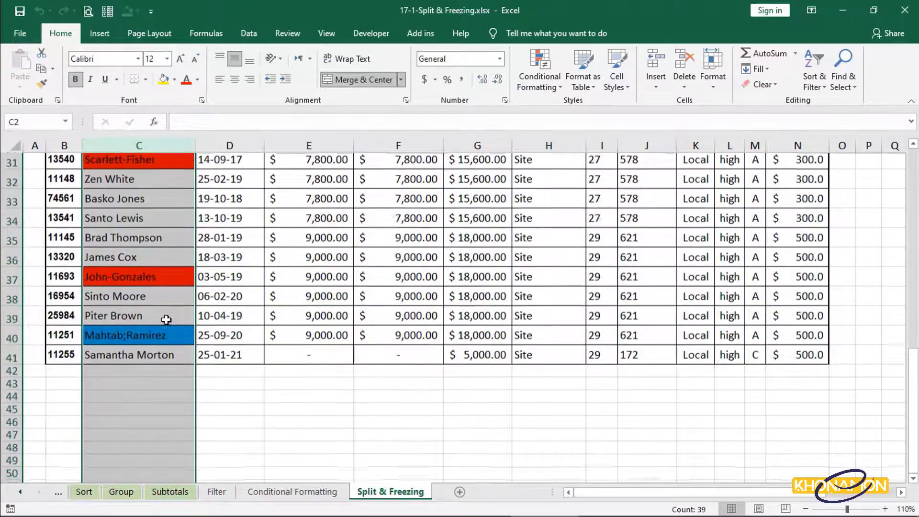
scroll(166, 319, "up", 1)
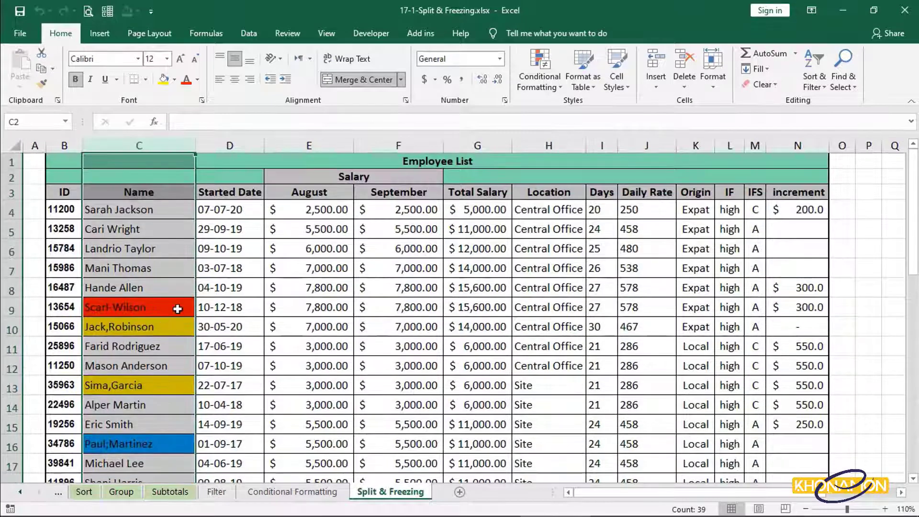
left_click(227, 144)
right_click(226, 144)
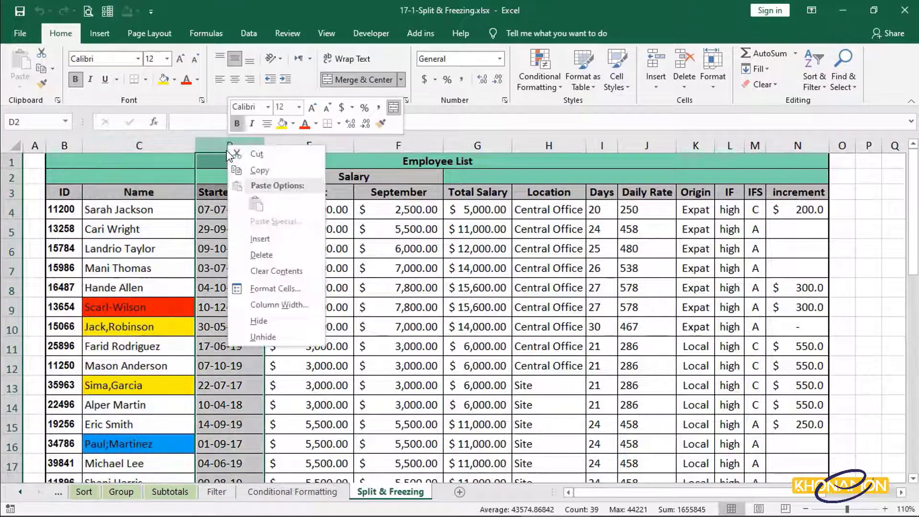
left_click(255, 244)
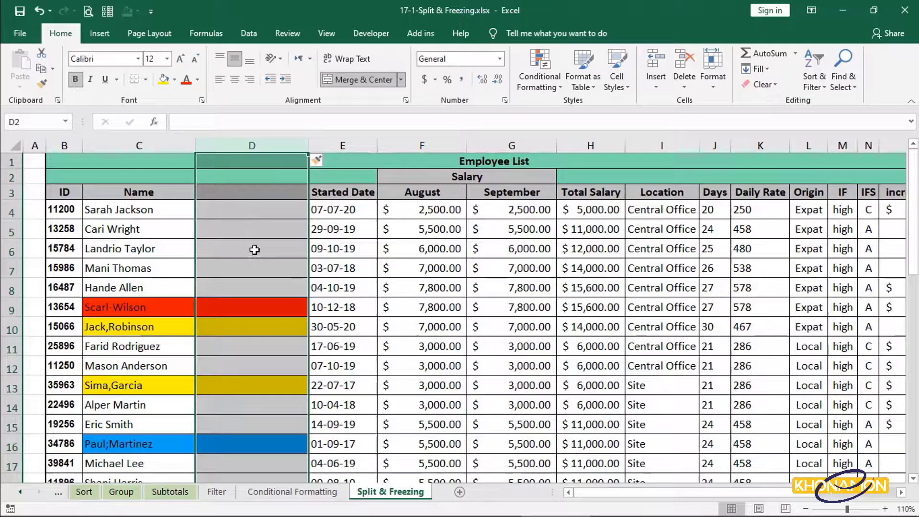
Step: Enter the header "Surname" in cell D3 of the new blank column
left_click(245, 190)
type("Surname")
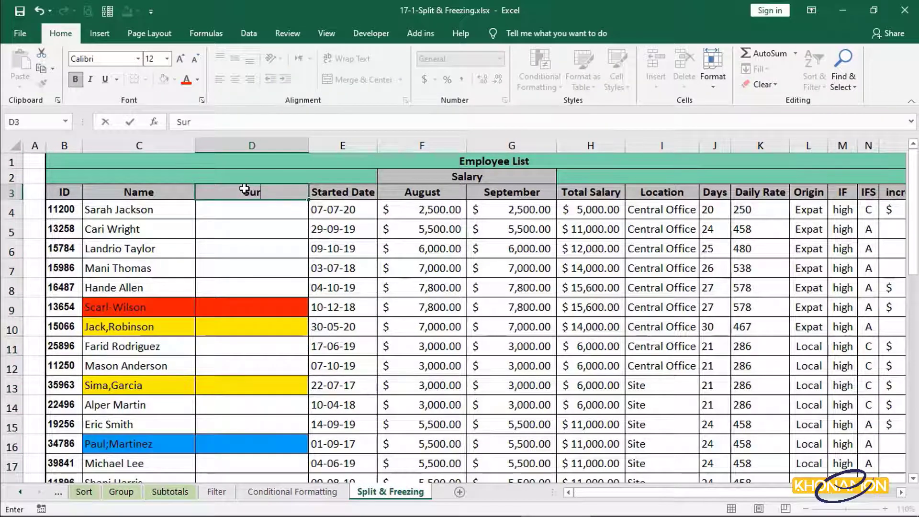
key("Return")
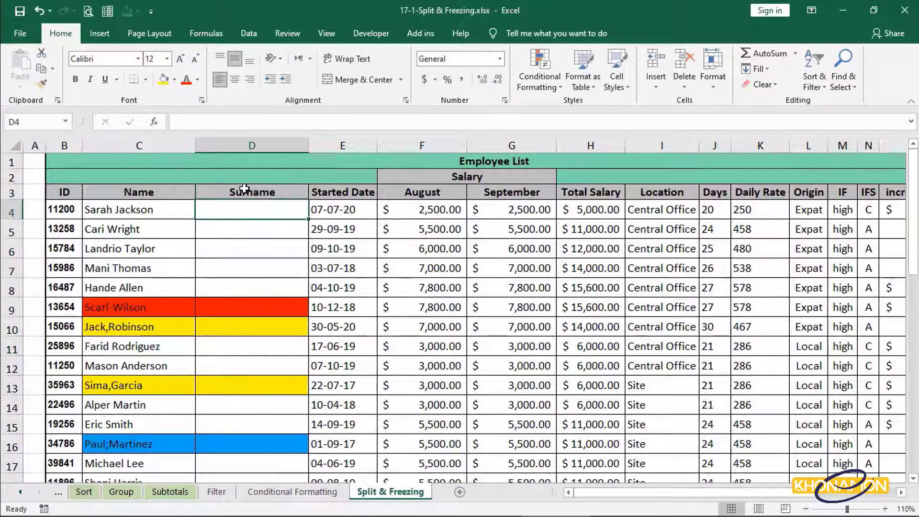
Step: Start a delimited Text to Columns conversion on the names in C4:C41 and add Space as a delimiter
left_click(151, 206)
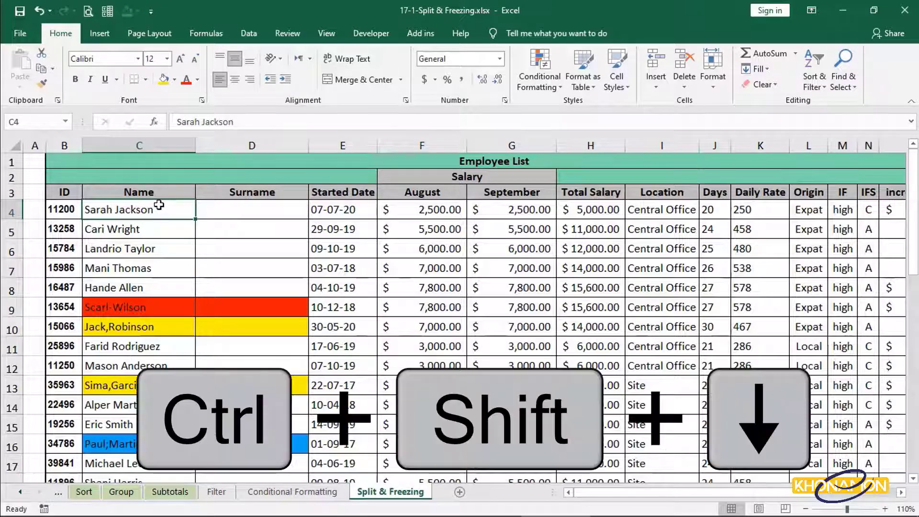
key("ctrl+shift+Down")
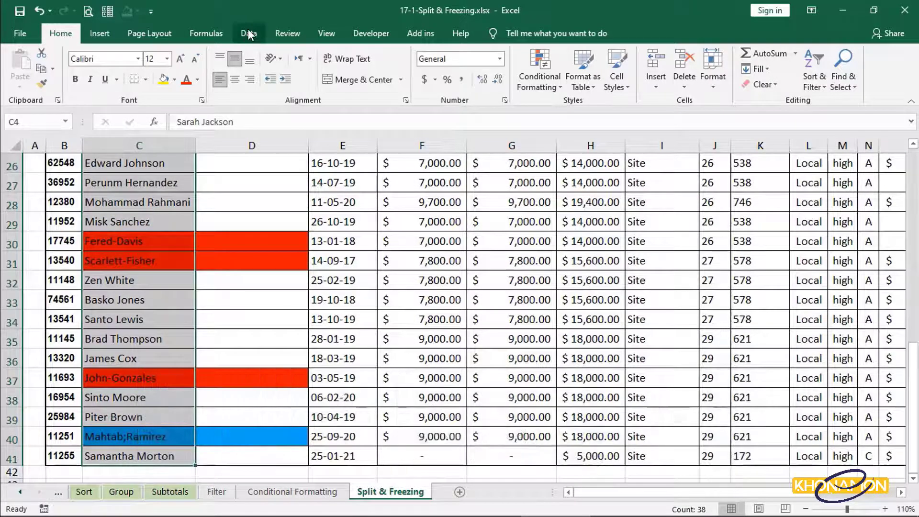
left_click(248, 33)
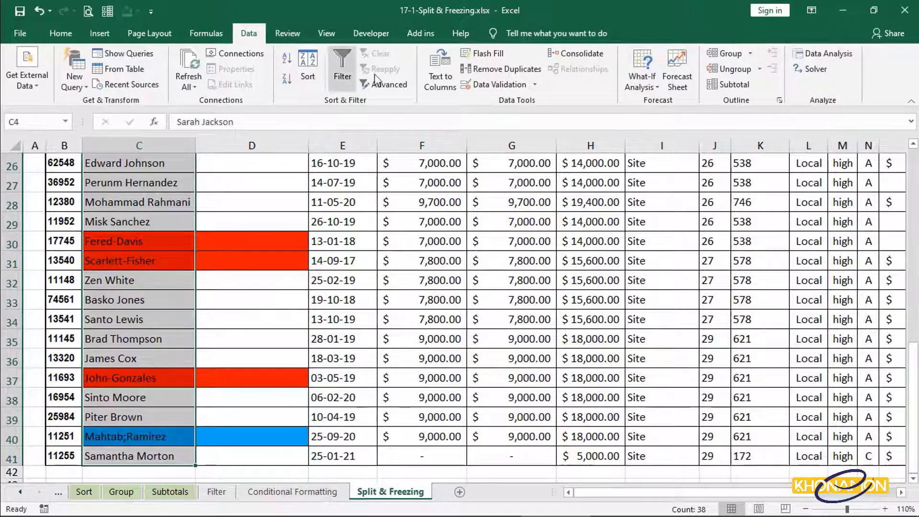
left_click(444, 89)
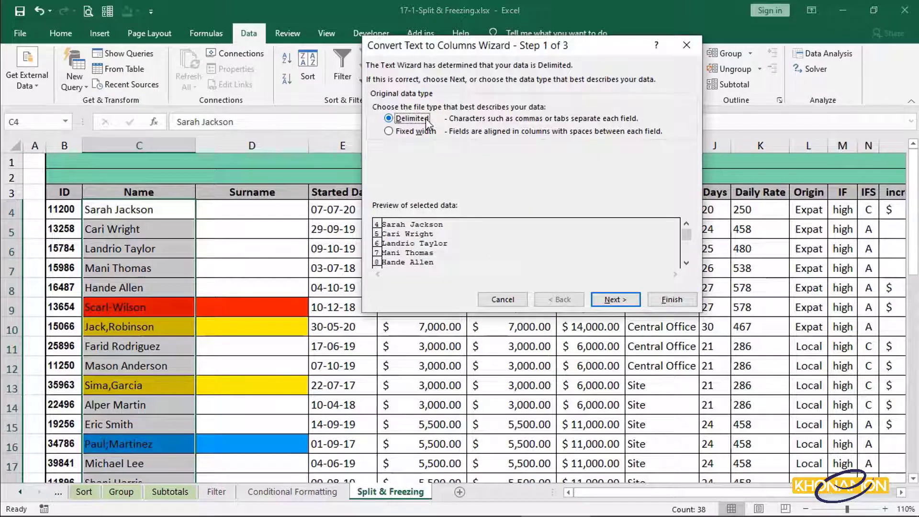
left_click(615, 300)
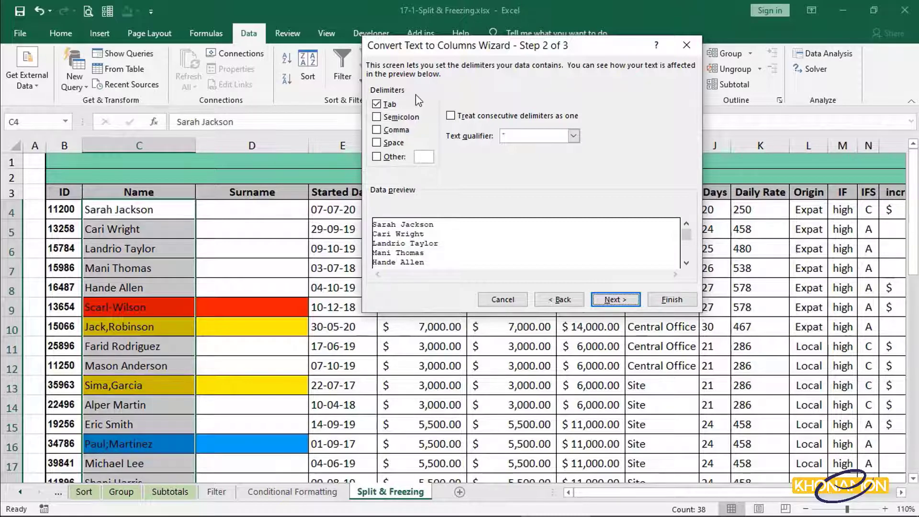
left_click(394, 145)
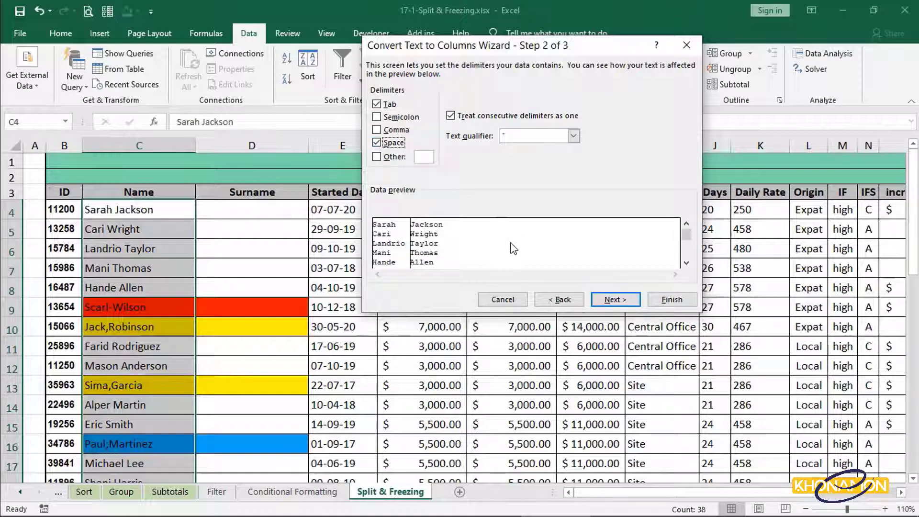
Step: Examine the data preview for names that the space delimiter does not separate
left_click(686, 263)
left_click(687, 263)
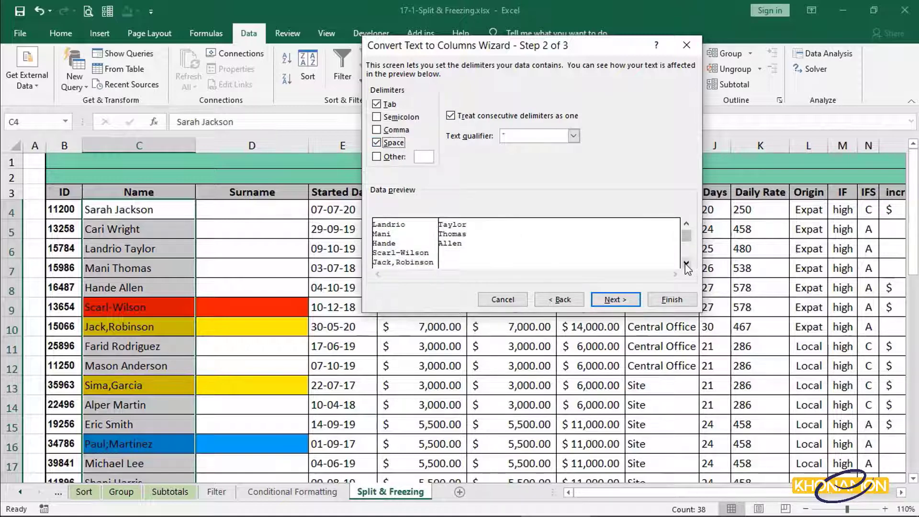
left_click(686, 263)
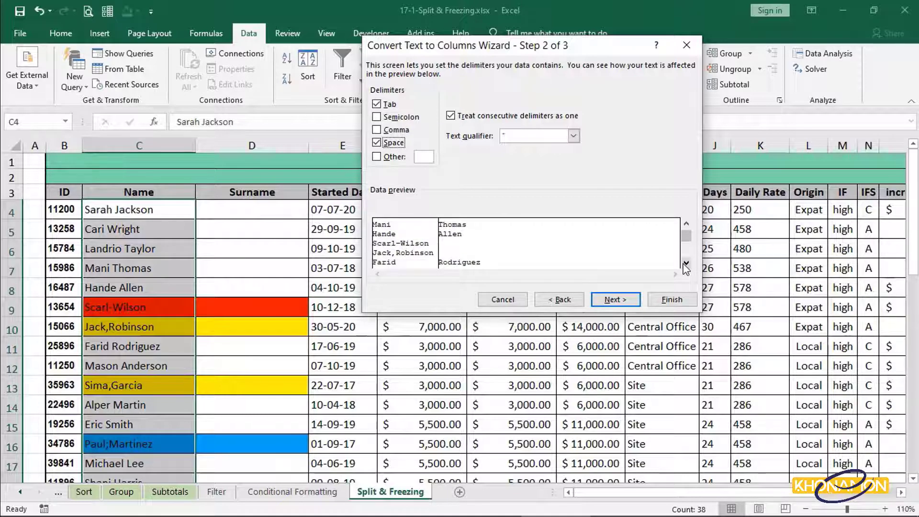
left_click(687, 262)
left_click(687, 263)
left_click(687, 263)
left_click(686, 263)
left_click(687, 263)
left_click(687, 263)
left_click(686, 263)
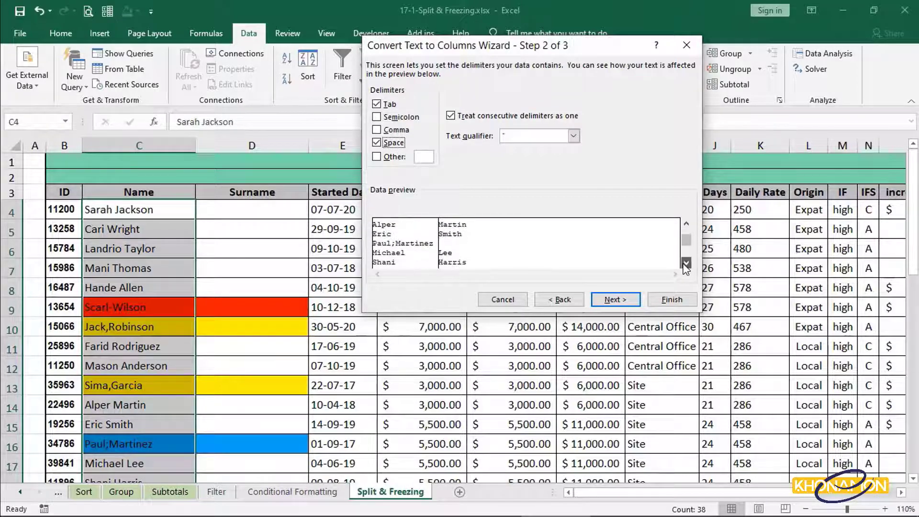
left_click(686, 263)
left_click(686, 263)
left_click(687, 262)
left_click(686, 263)
left_click(686, 263)
left_click(686, 263)
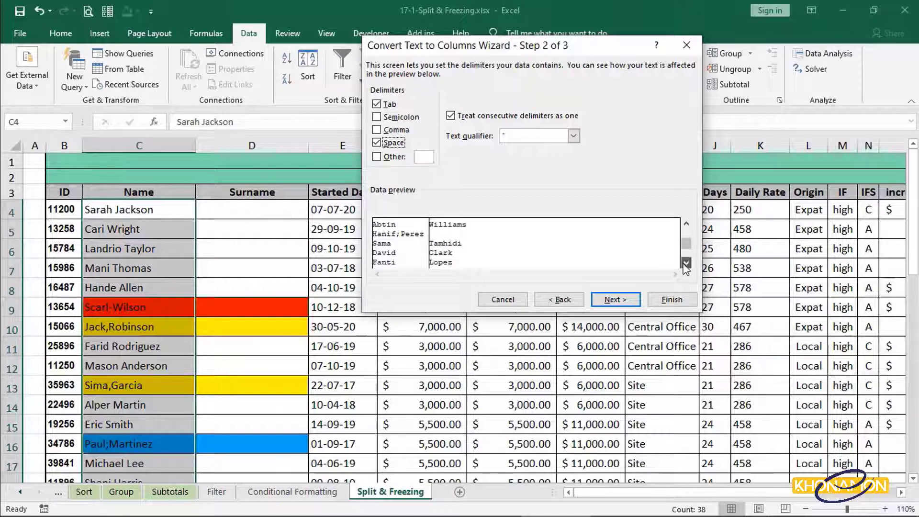
left_click(686, 263)
left_click(686, 263)
left_click(686, 263)
left_click(686, 263)
left_click(686, 263)
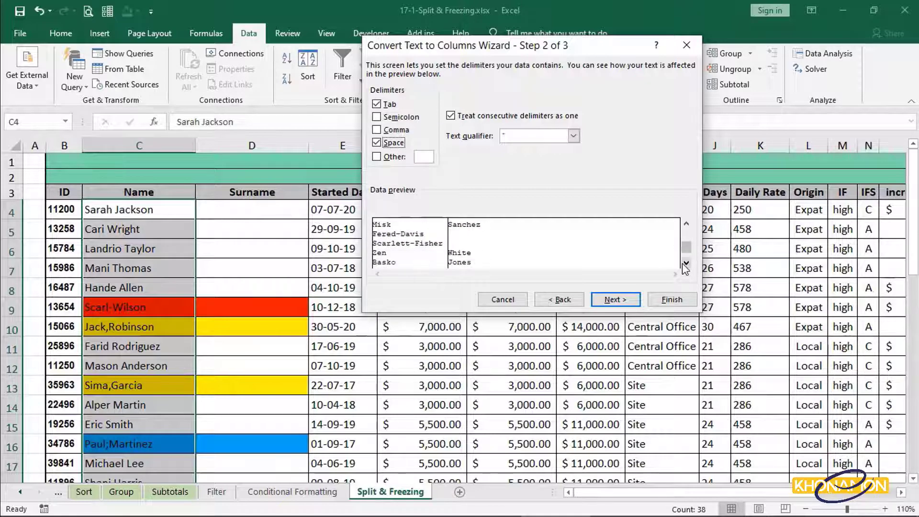
left_click_drag(687, 247, 686, 233)
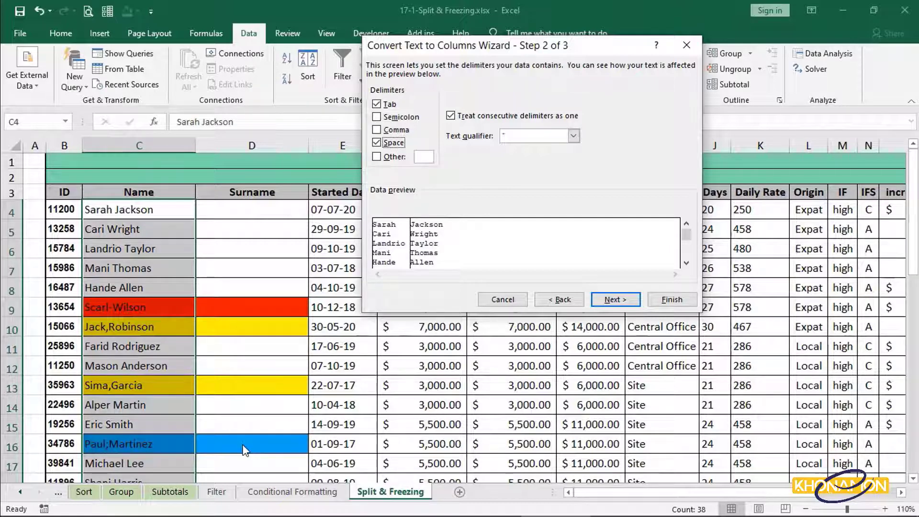
Step: Add comma, semicolon and a custom hyphen to the delimiters of the conversion
left_click(377, 130)
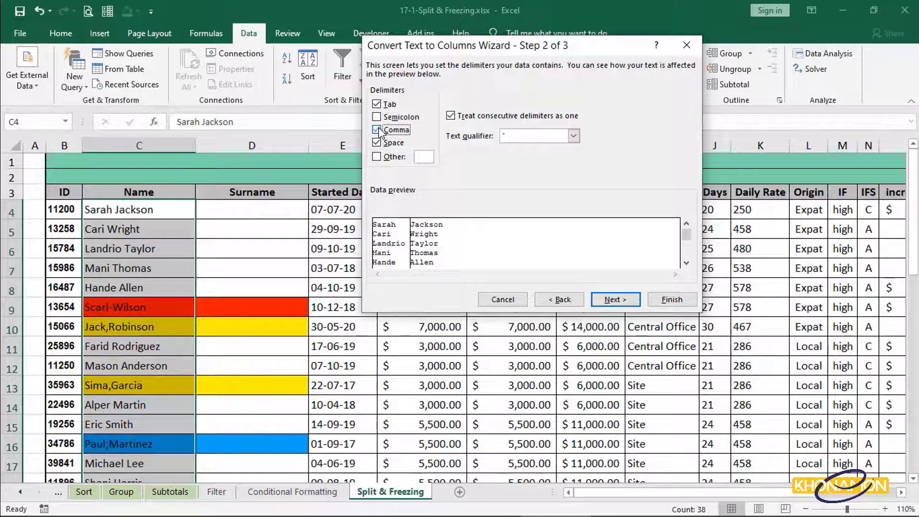
left_click(387, 120)
left_click(387, 157)
left_click(419, 158)
Step: Check throughout the data preview that every name is divided into first name and surname
left_click_drag(684, 232, 688, 259)
left_click(687, 223)
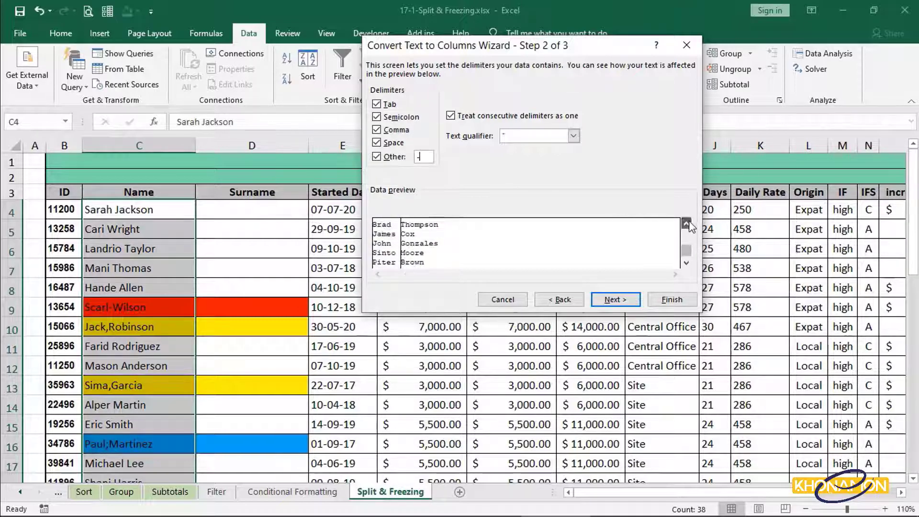
left_click(687, 223)
left_click(687, 223)
left_click(687, 223)
left_click(687, 223)
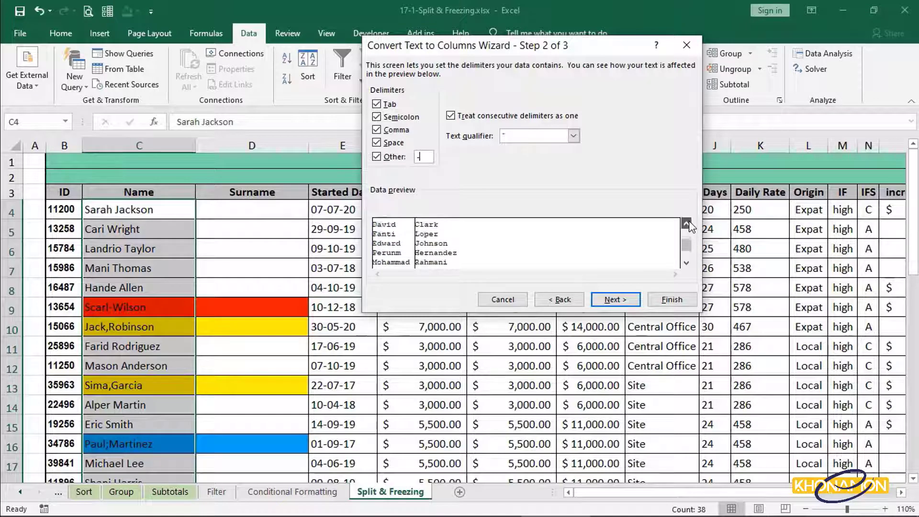
left_click(687, 223)
left_click(687, 223)
left_click(687, 223)
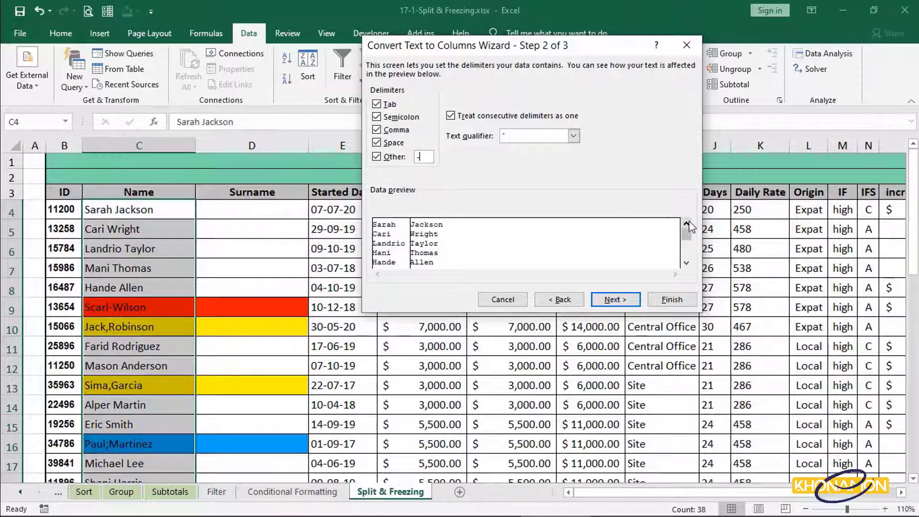
Step: Set both resulting columns to Text format and finish the conversion, replacing the existing data in the destination cells
left_click(627, 297)
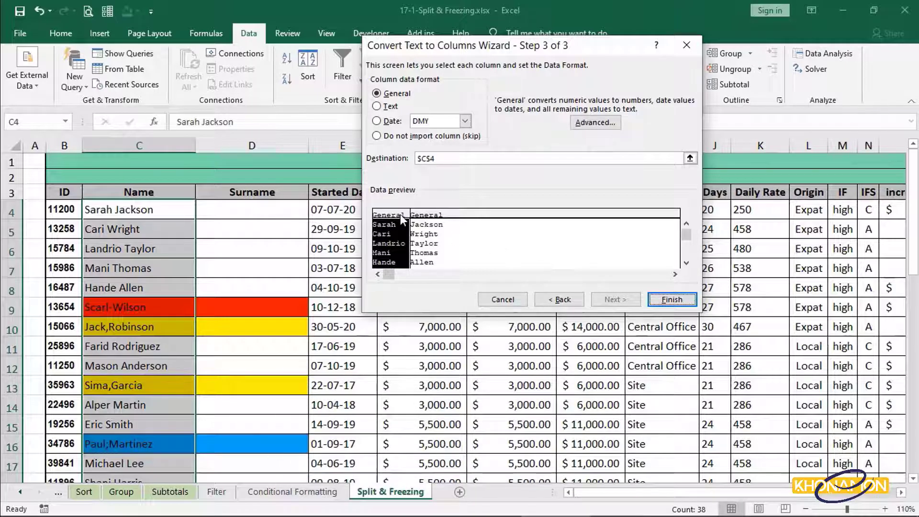
left_click(394, 108)
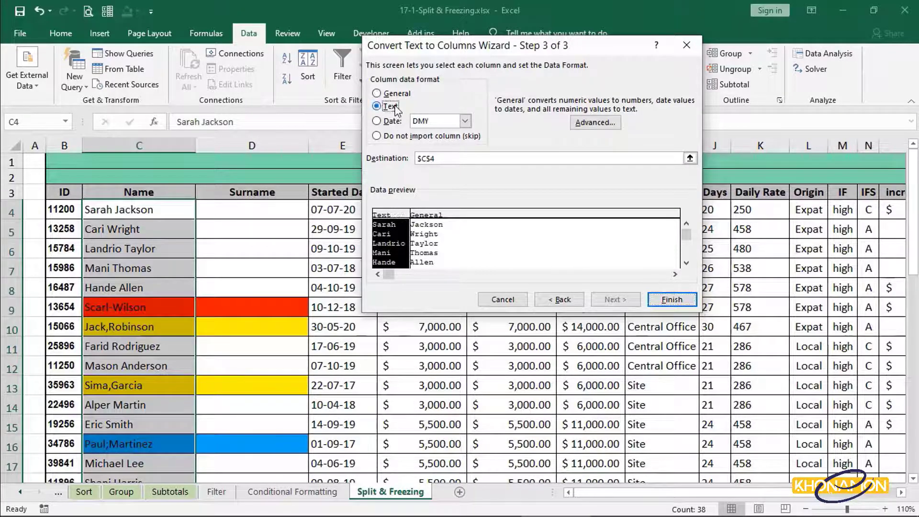
left_click(437, 217)
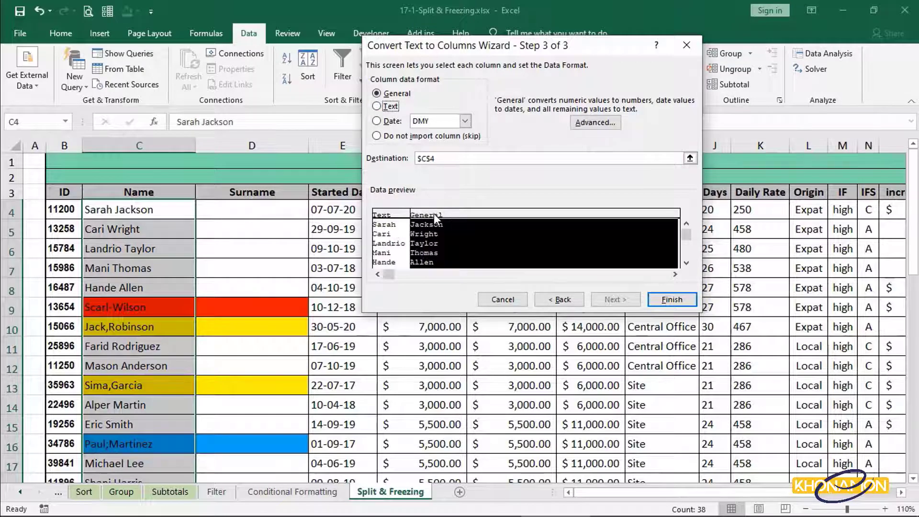
left_click(394, 109)
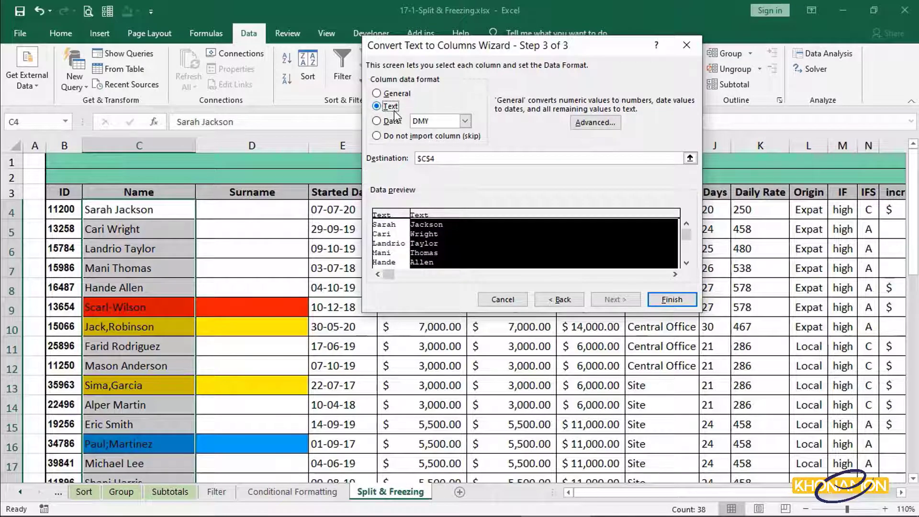
left_click(671, 300)
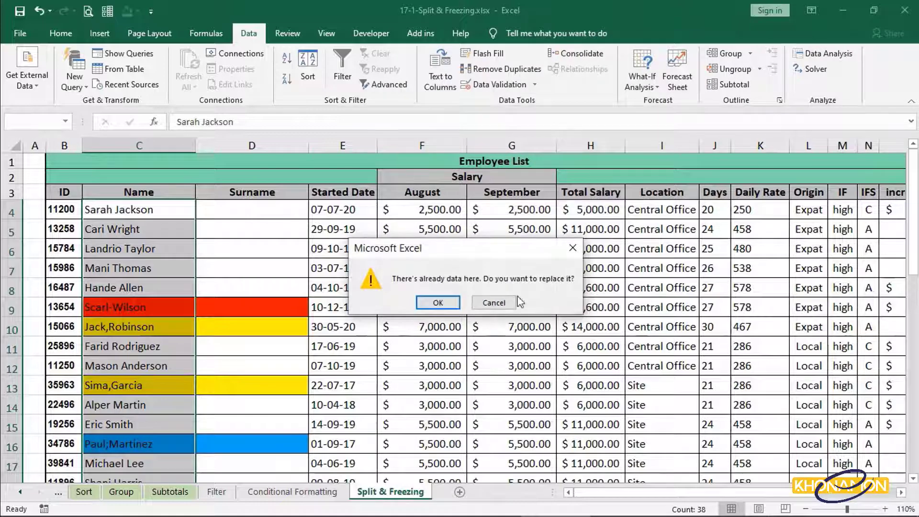
left_click(438, 302)
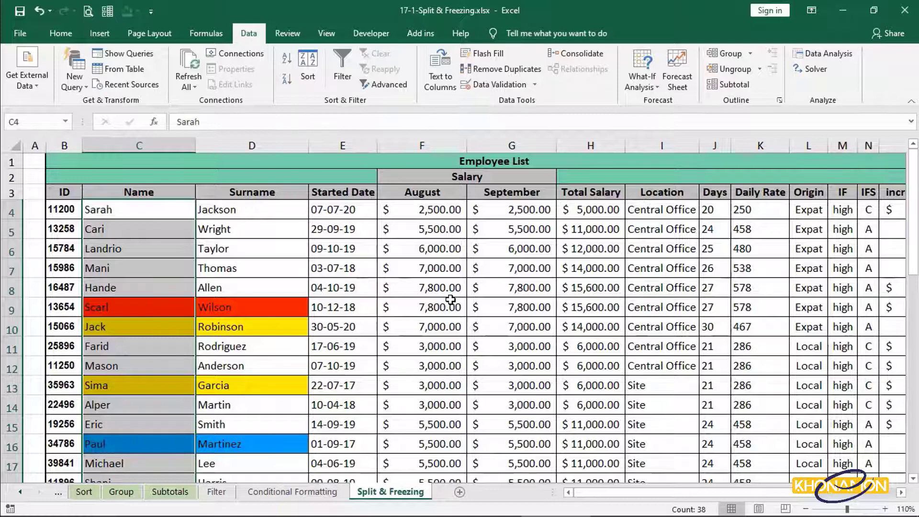
Step: Check the number format applied to the split first name in C4 and the surname in D4
left_click(189, 214)
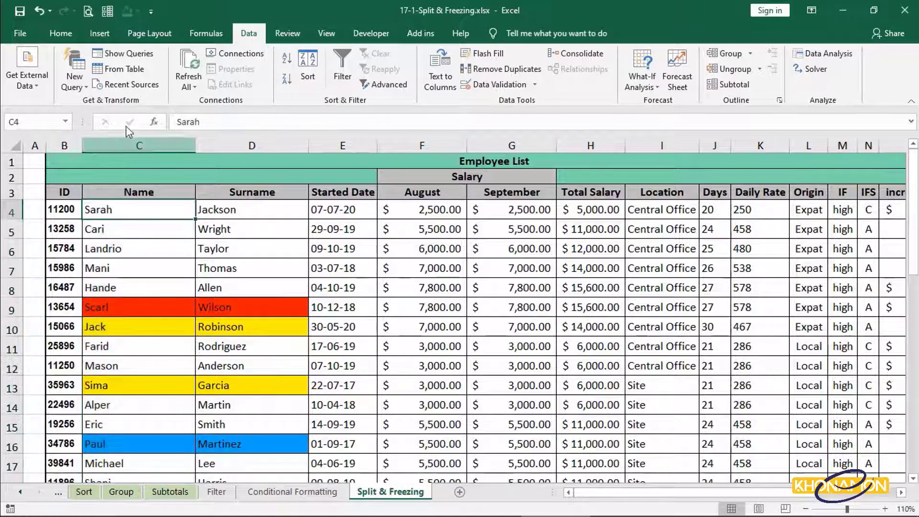
left_click(65, 37)
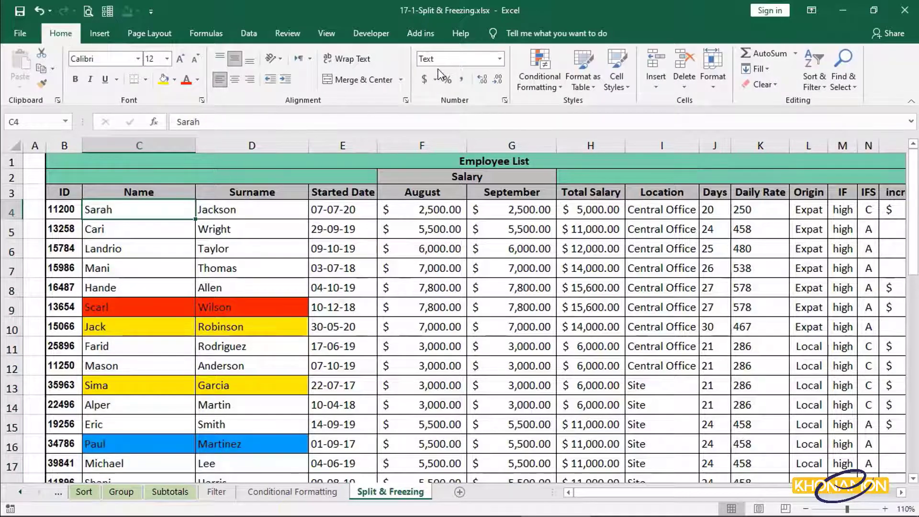
left_click(293, 210)
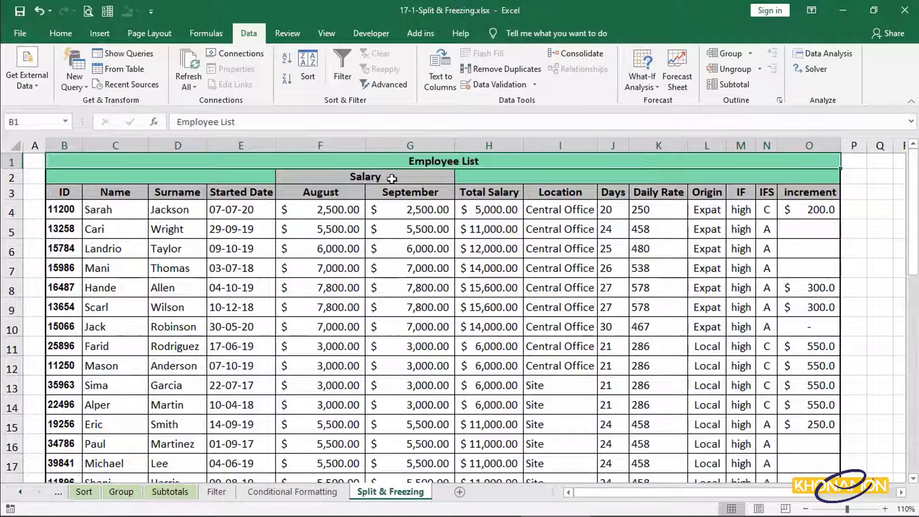
Step: Compare the name and surname cells of the first employee in row 4 with the last one in row 41
left_click_drag(128, 209, 174, 206)
scroll(200, 257, "down", 3)
scroll(199, 257, "down", 7)
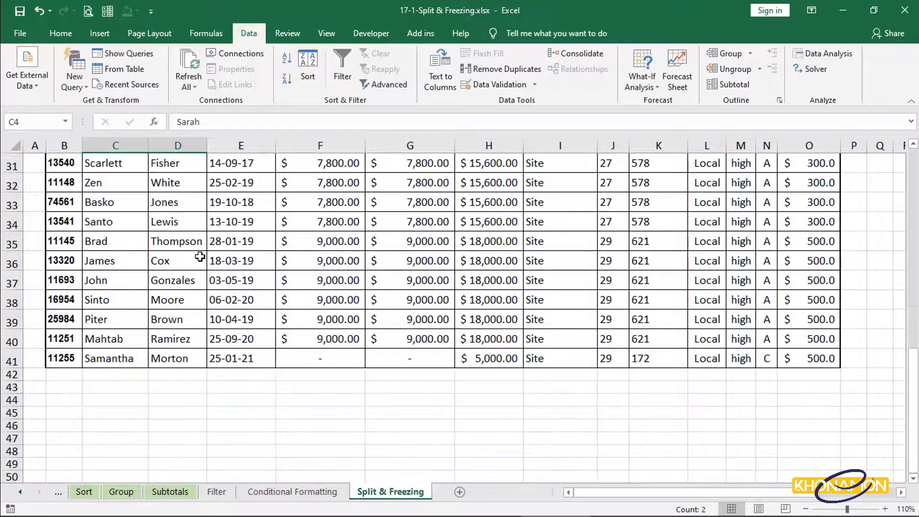
left_click_drag(123, 358, 192, 367)
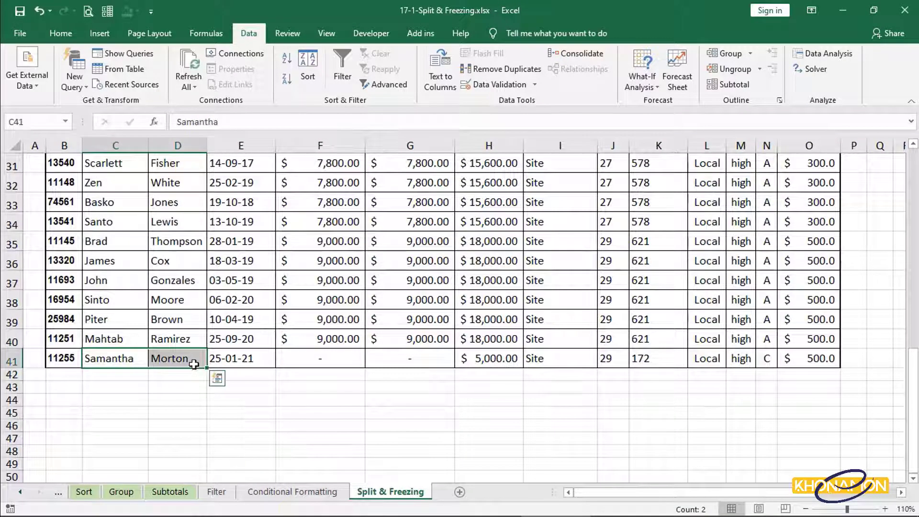
scroll(194, 365, "up", 10)
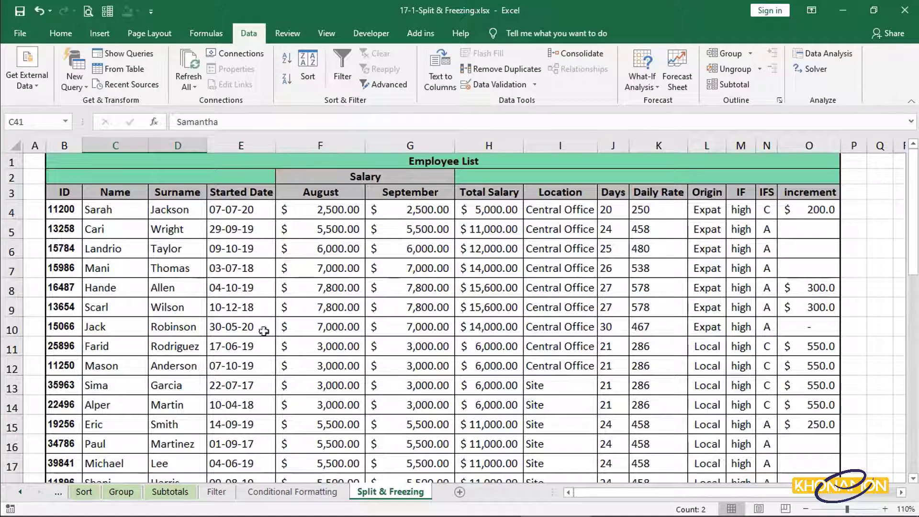
Step: Compare the Daily Rate and Total Salary cells of the first and last employees in rows 4 and 41
left_click(390, 213)
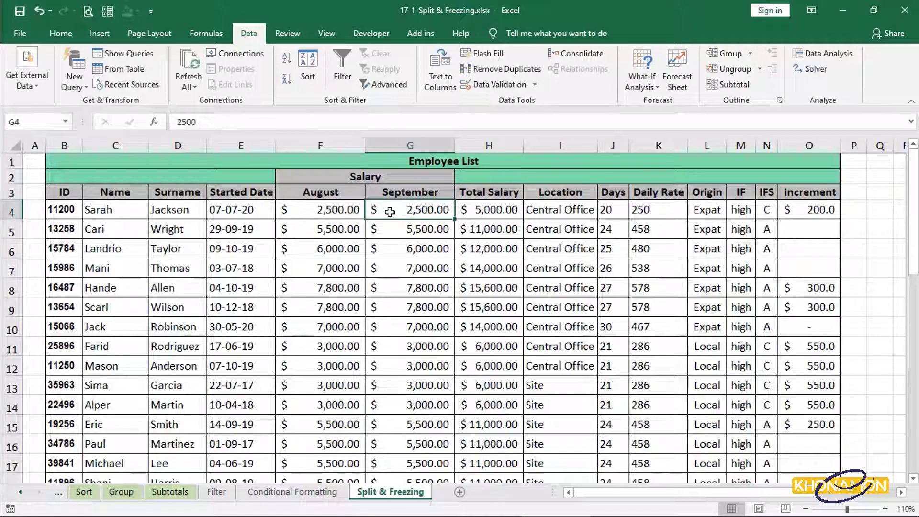
left_click(666, 214)
scroll(671, 248, "down", 10)
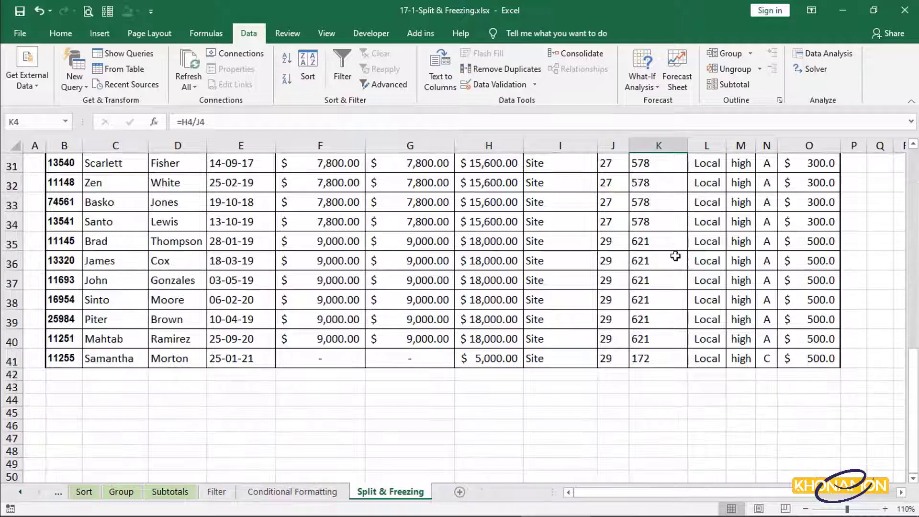
left_click(682, 363)
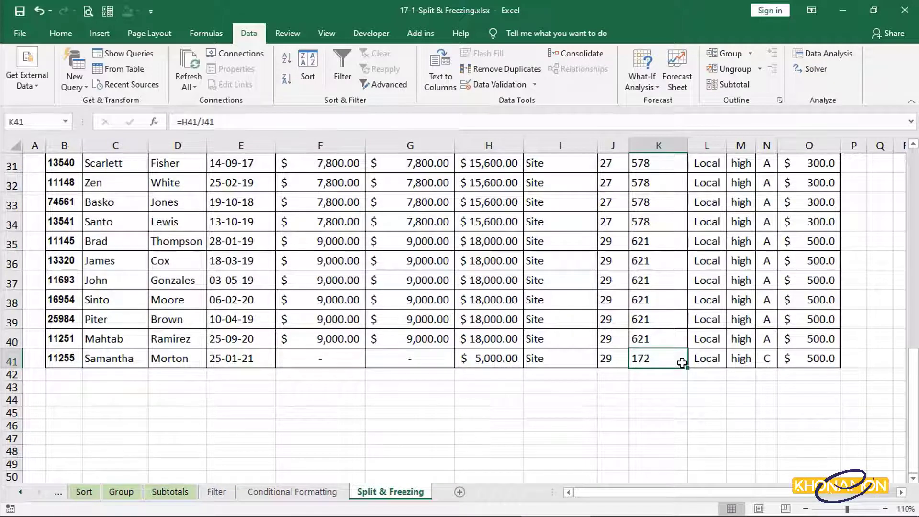
scroll(682, 362, "up", 10)
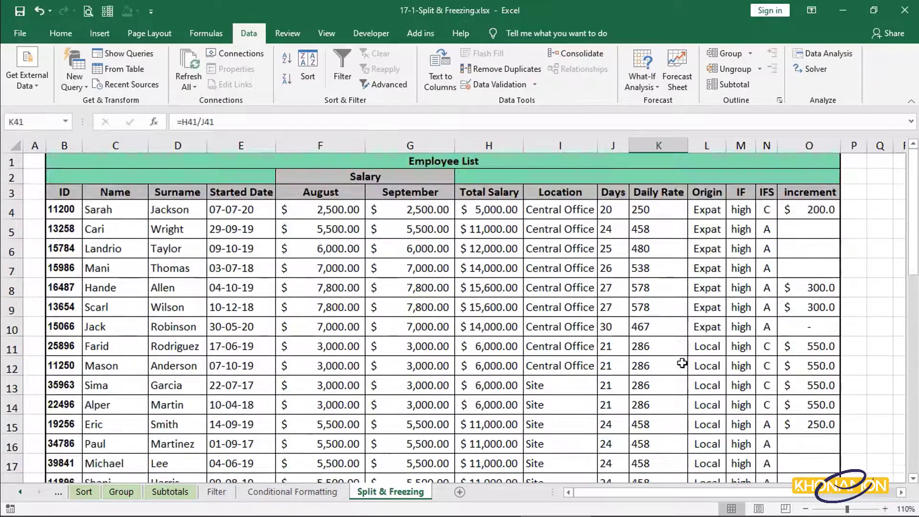
key("Left")
key("Left")
key("Left")
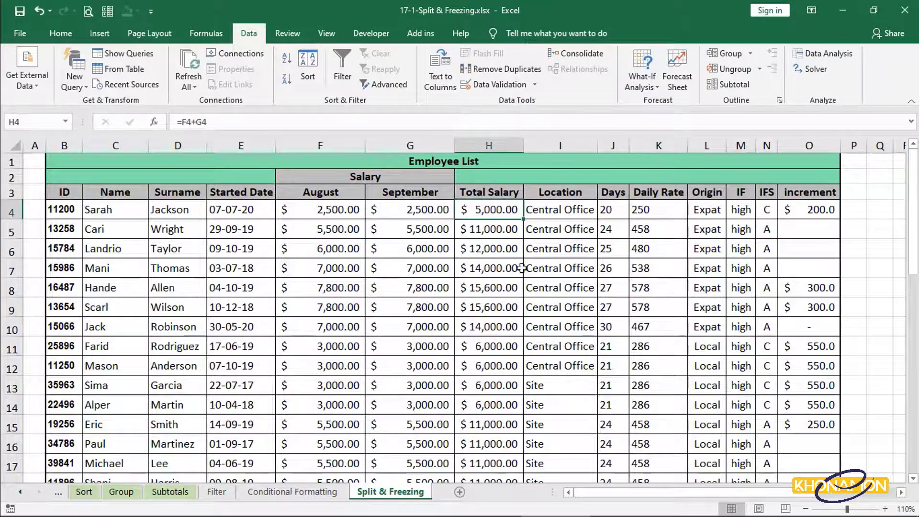
scroll(530, 304, "down", 11)
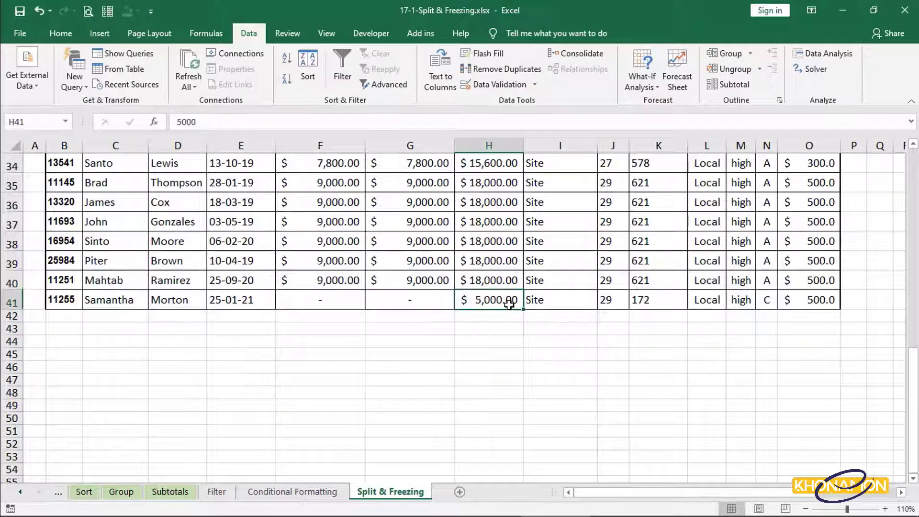
scroll(509, 303, "up", 11)
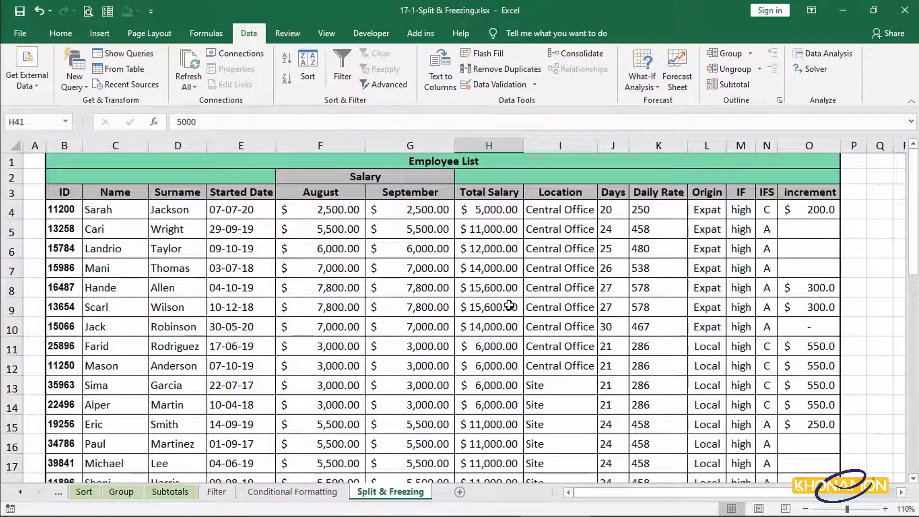
Step: Split the worksheet window at cell C4, dividing it above row 4 and before column C
left_click(141, 211)
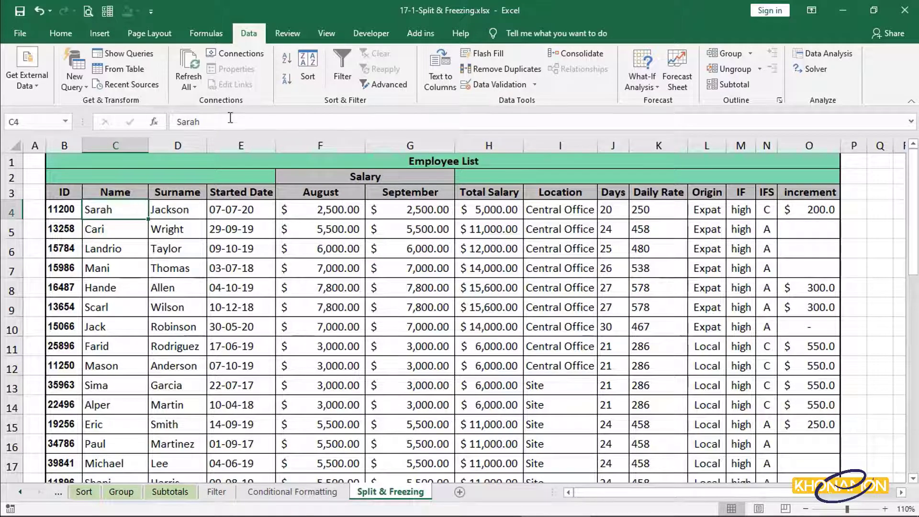
left_click(327, 33)
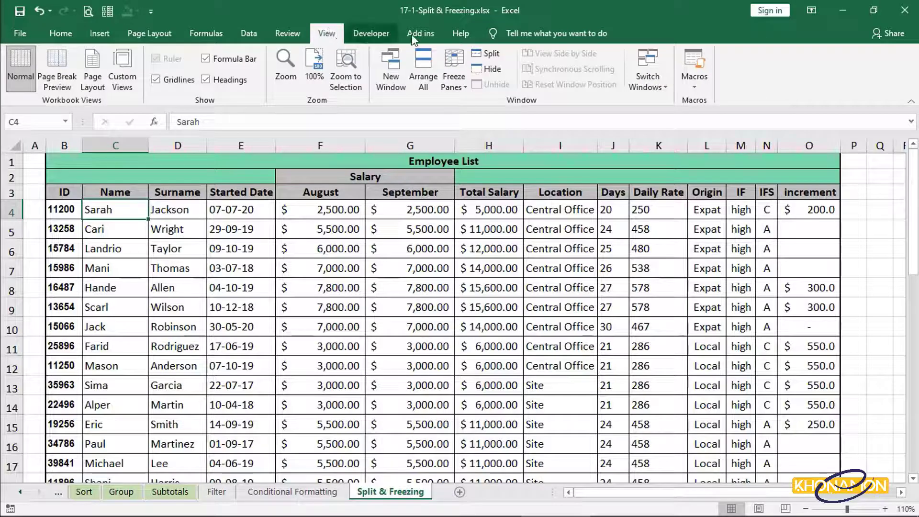
left_click(499, 61)
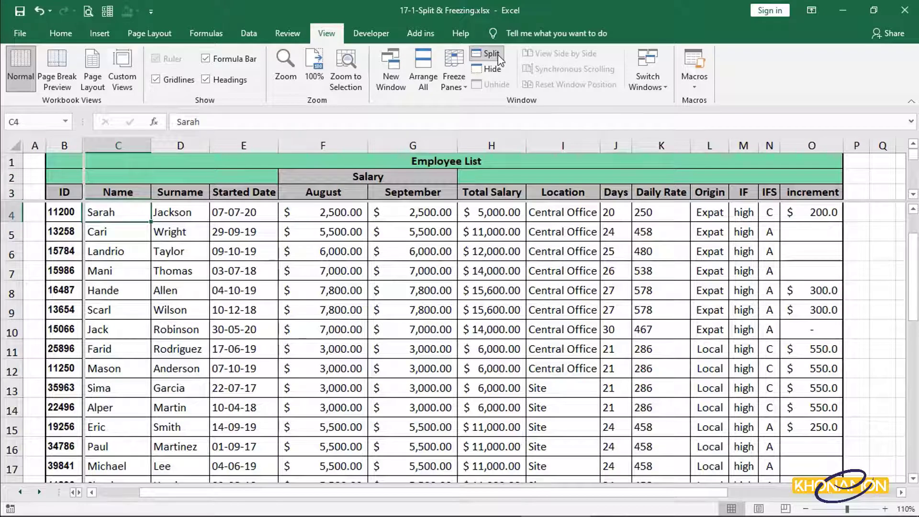
scroll(338, 189, "down", 4)
scroll(342, 185, "up", 5)
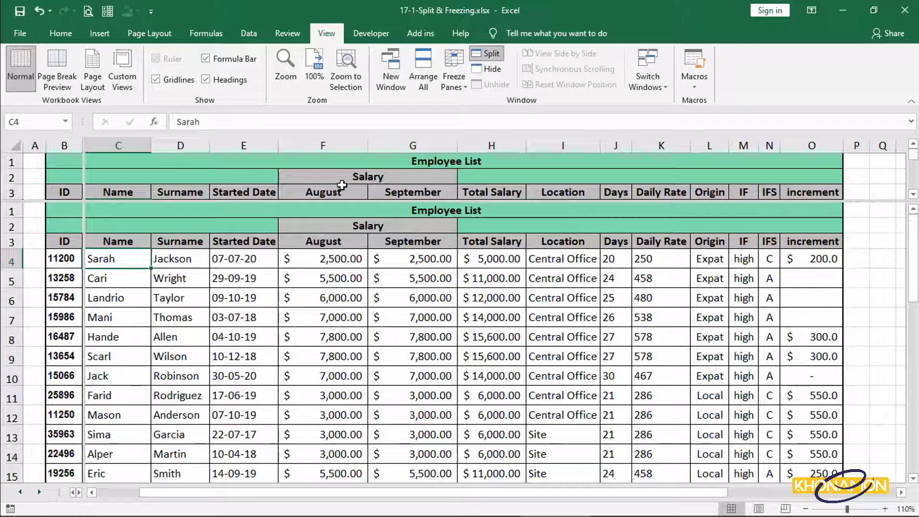
scroll(342, 184, "down", 1)
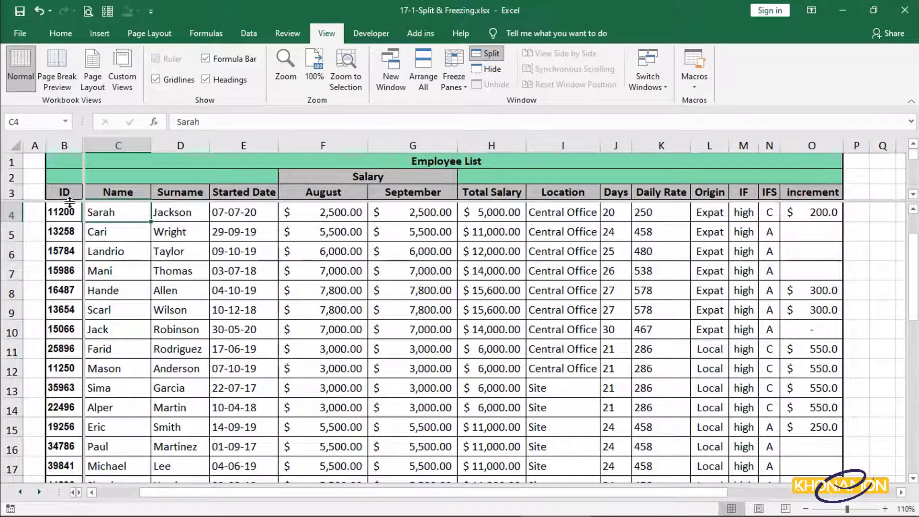
Step: Remove the vertical split and move the horizontal split bar to just below row 4
left_click_drag(86, 193, 733, 236)
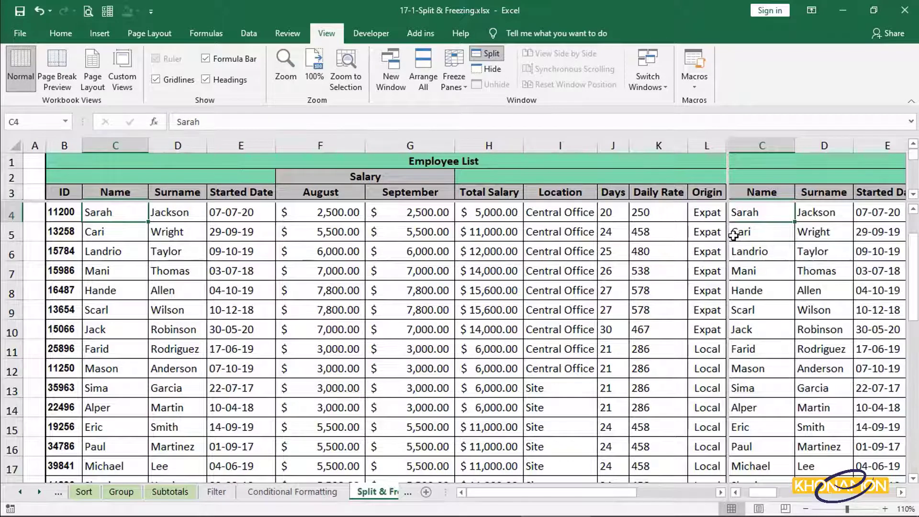
double_click(734, 236)
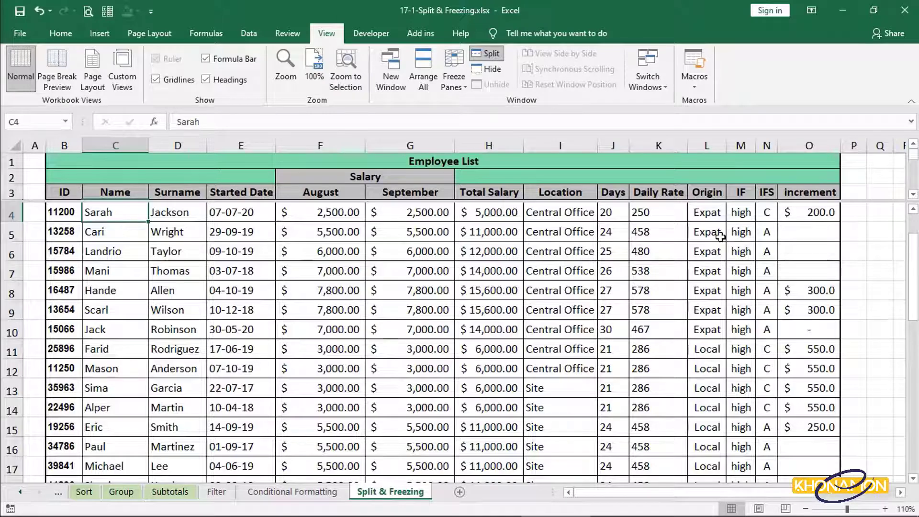
left_click_drag(167, 202, 167, 221)
Step: Change the first employee's August salary in F4 to 3500 through the upper pane
scroll(210, 268, "down", 12)
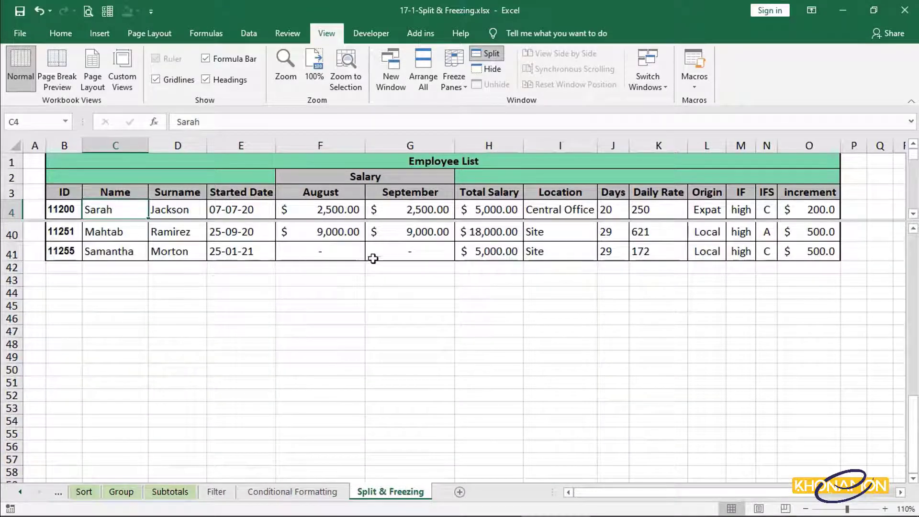
left_click(913, 479)
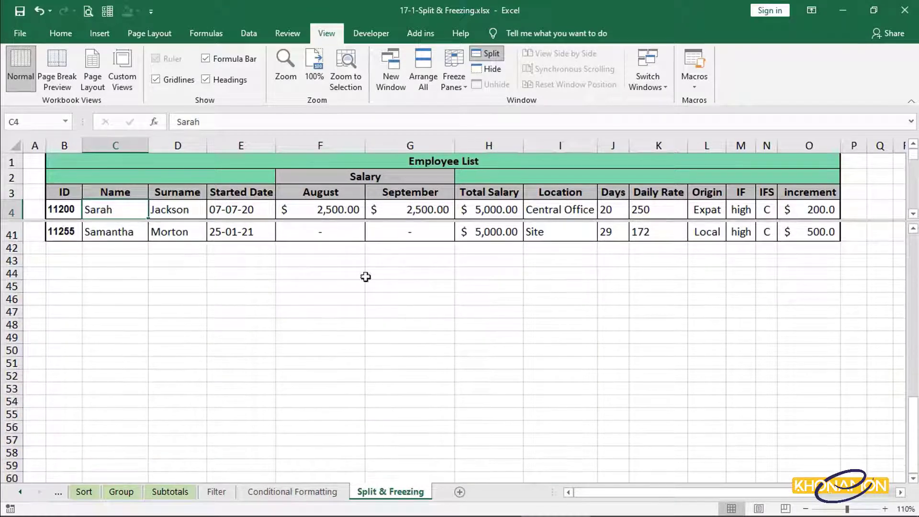
double_click(312, 211)
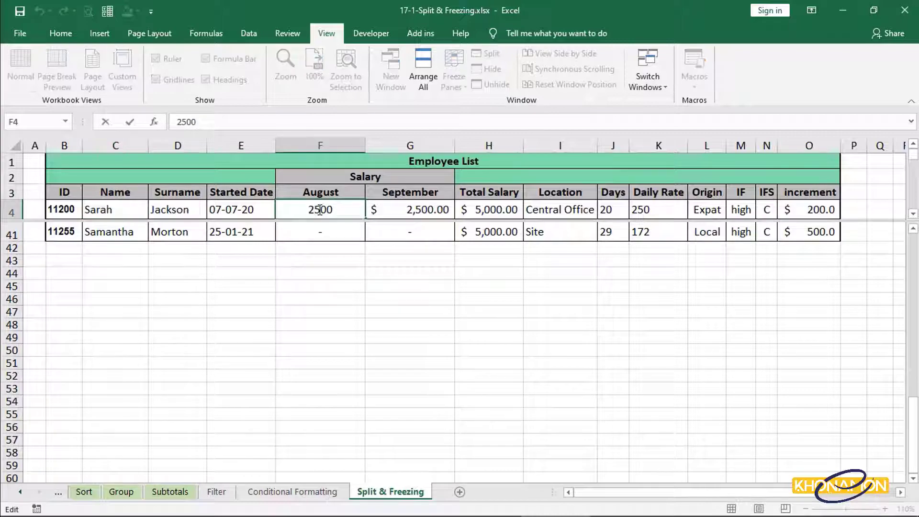
key("Delete")
type("3")
key("Return")
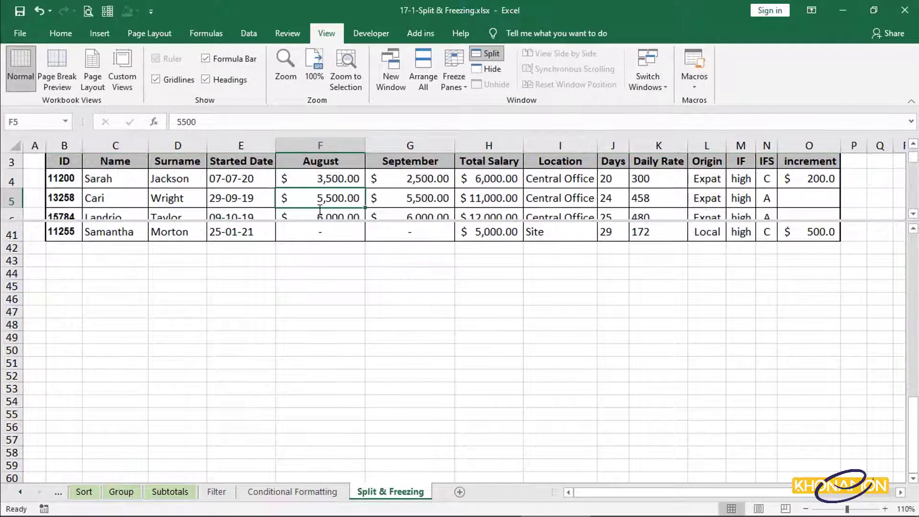
Step: Check that the edited August salary in F4 is the same in both panes of the split window
scroll(322, 237, "down", 1)
left_click(371, 258)
scroll(327, 249, "up", 13)
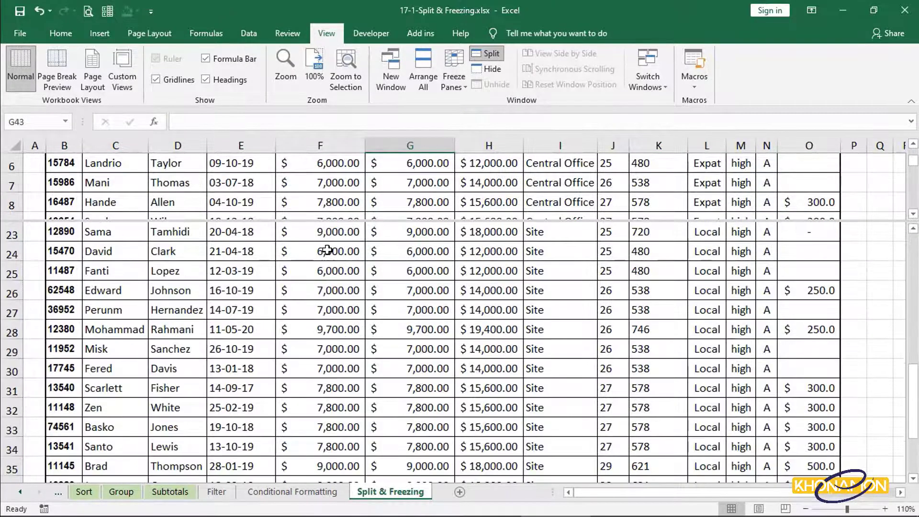
left_click(337, 277)
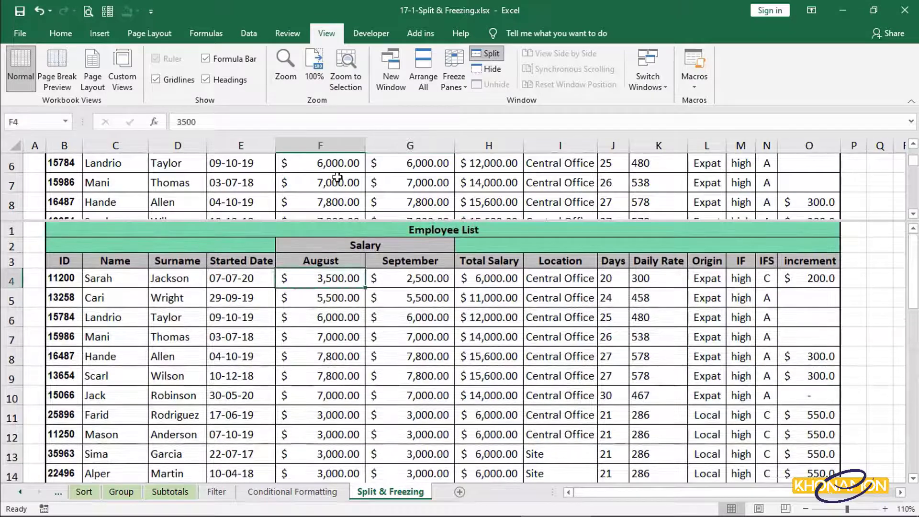
left_click(336, 181)
scroll(337, 182, "up", 2)
left_click(335, 211)
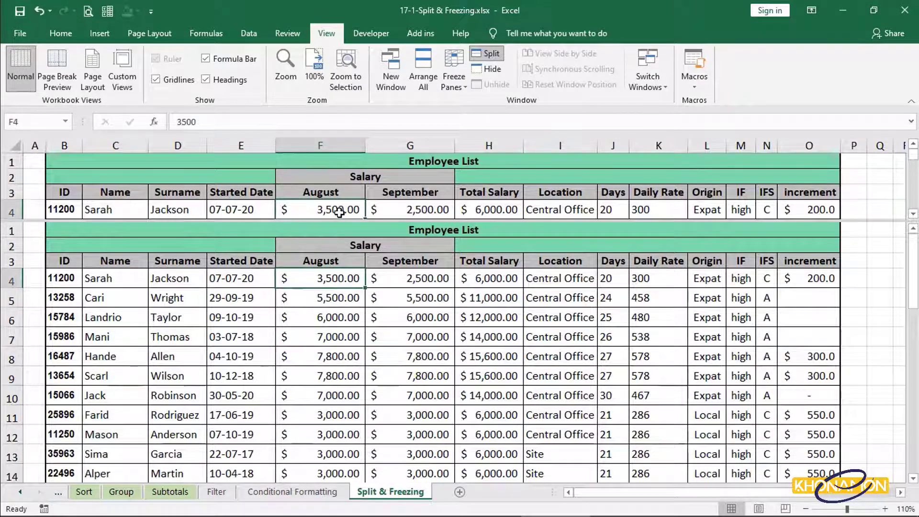
Step: Set the first employee's August salary in F4 to 2500
double_click(322, 209)
key("BackSpace")
key("BackSpace")
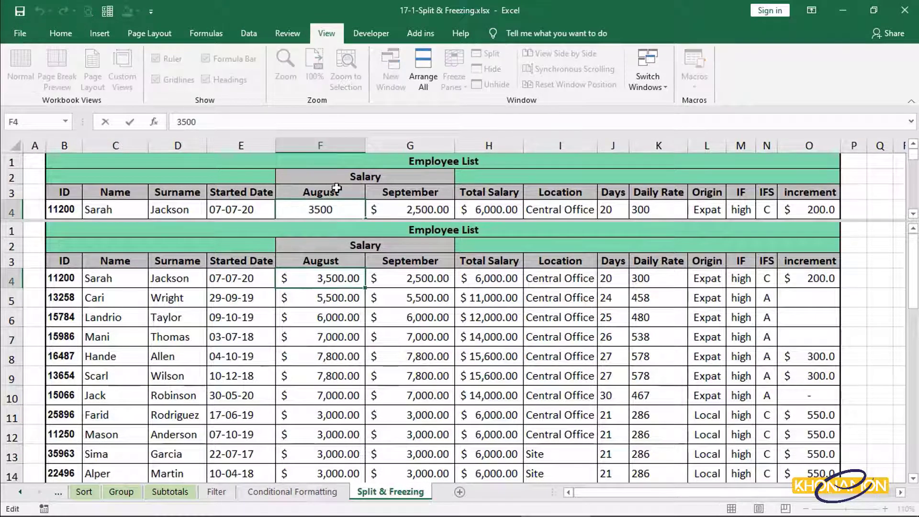
type("25")
key("Return")
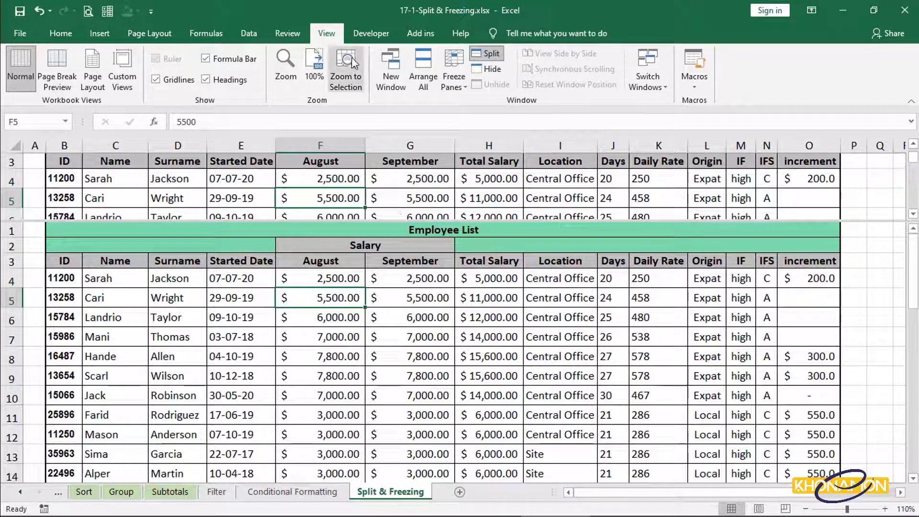
Step: Remove the split from the worksheet window
left_click(479, 54)
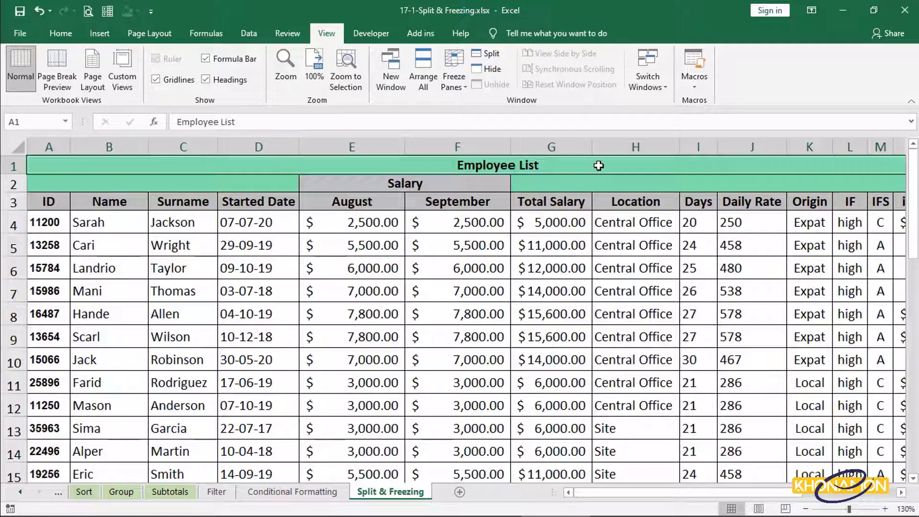
Step: Examine the Employee List from the ID column across to the increment column, following the row 7 employee, without any split
left_click(53, 223)
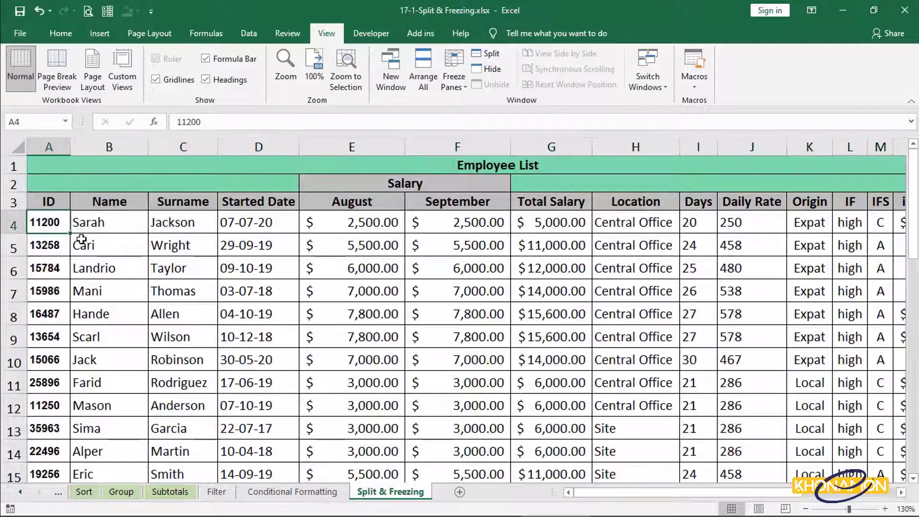
left_click_drag(585, 488, 517, 488)
left_click(453, 229)
left_click(57, 292)
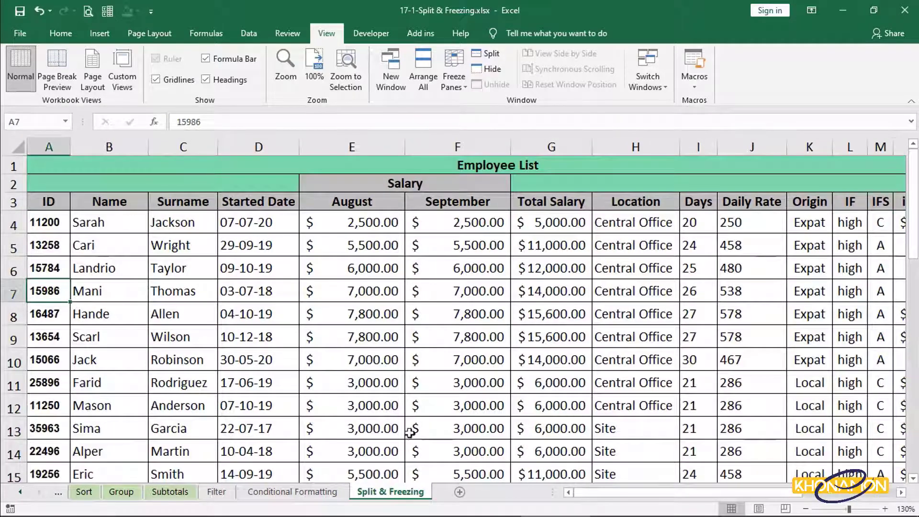
left_click_drag(592, 495, 634, 489)
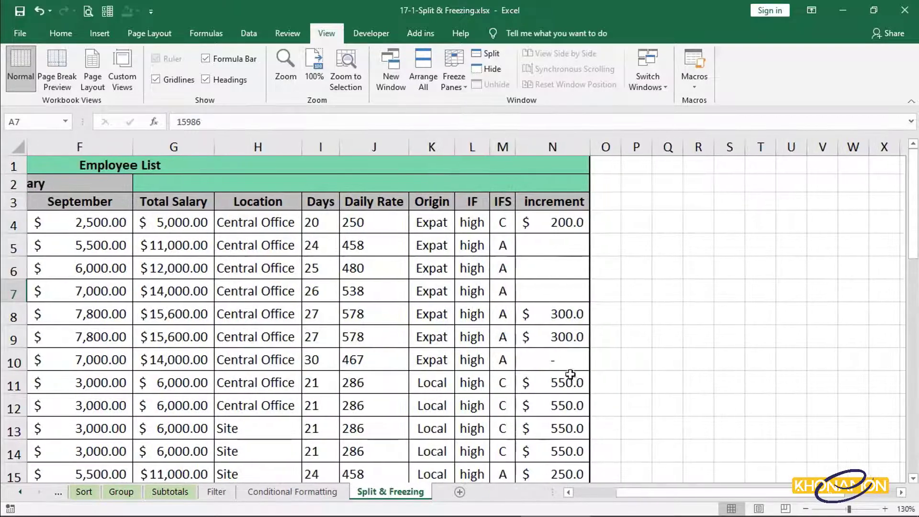
left_click(545, 295)
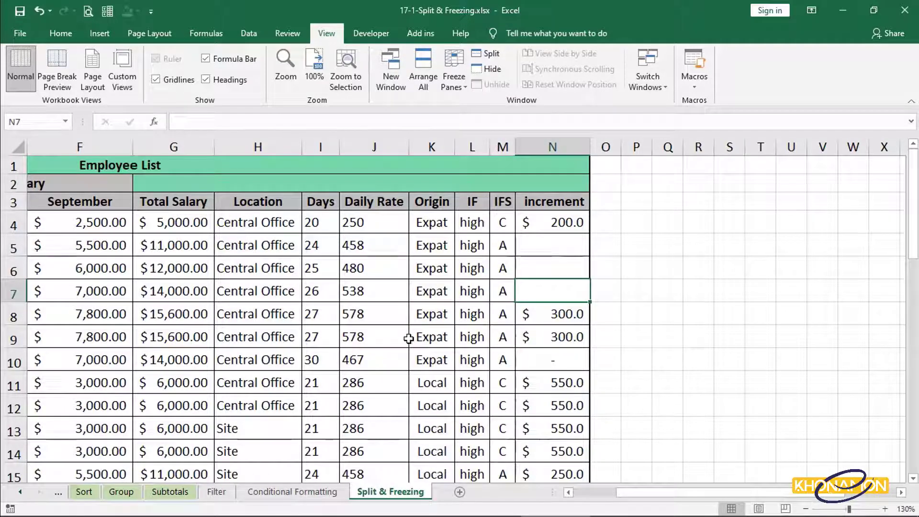
left_click_drag(629, 493, 456, 460)
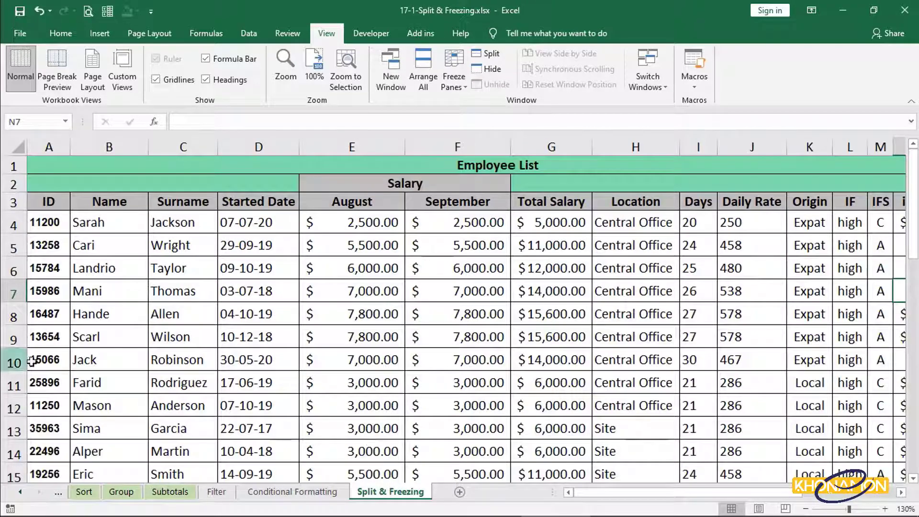
left_click(48, 360)
left_click(92, 365)
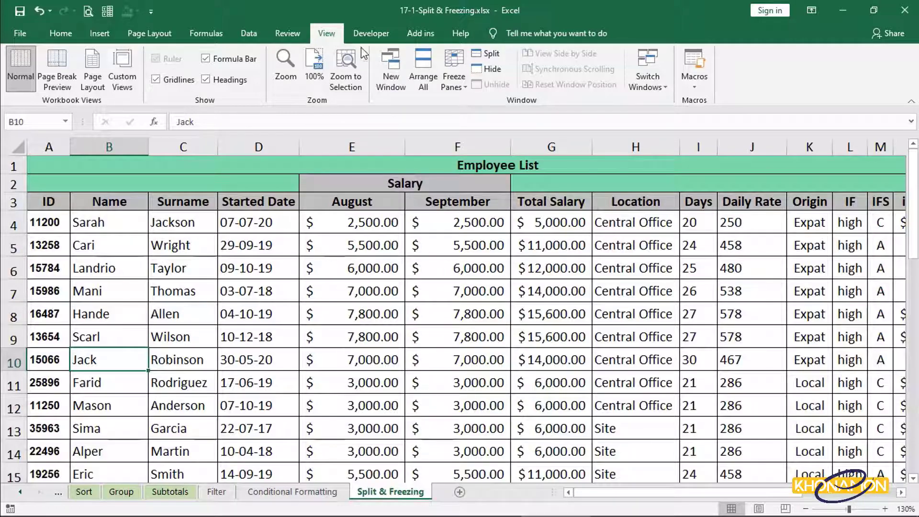
Step: Freeze the first column and check that the ID column stays in place at the far columns
left_click(455, 87)
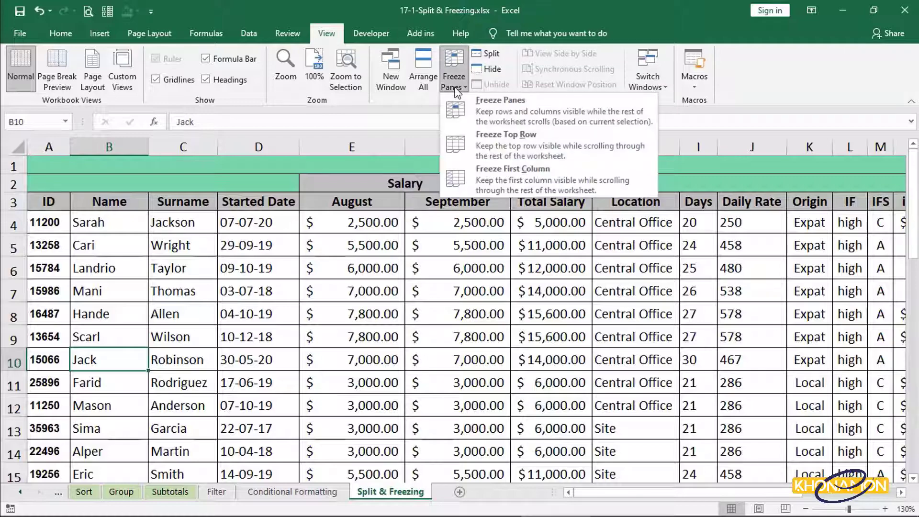
left_click(507, 180)
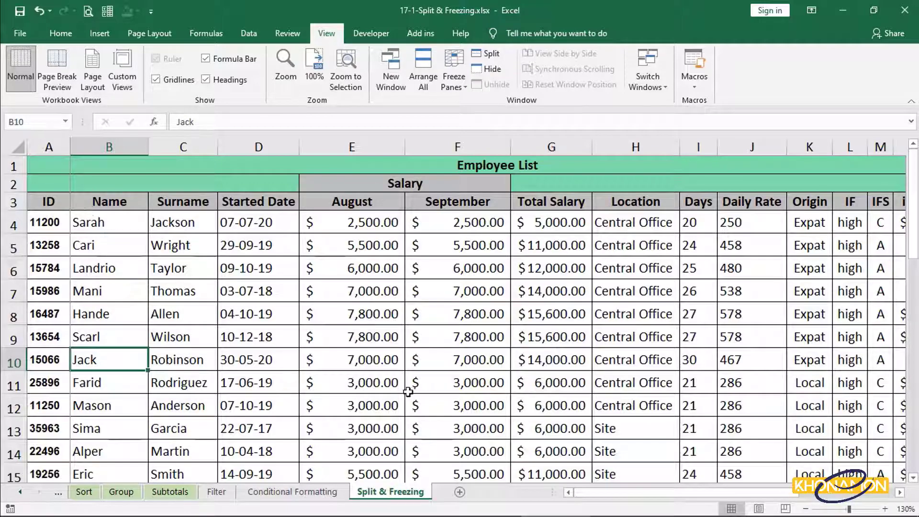
left_click_drag(608, 492, 718, 486)
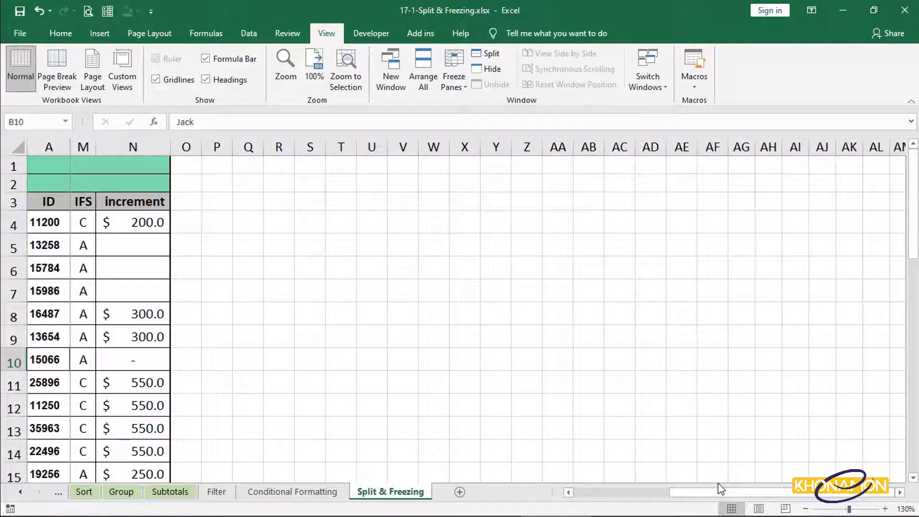
left_click_drag(718, 483, 621, 496)
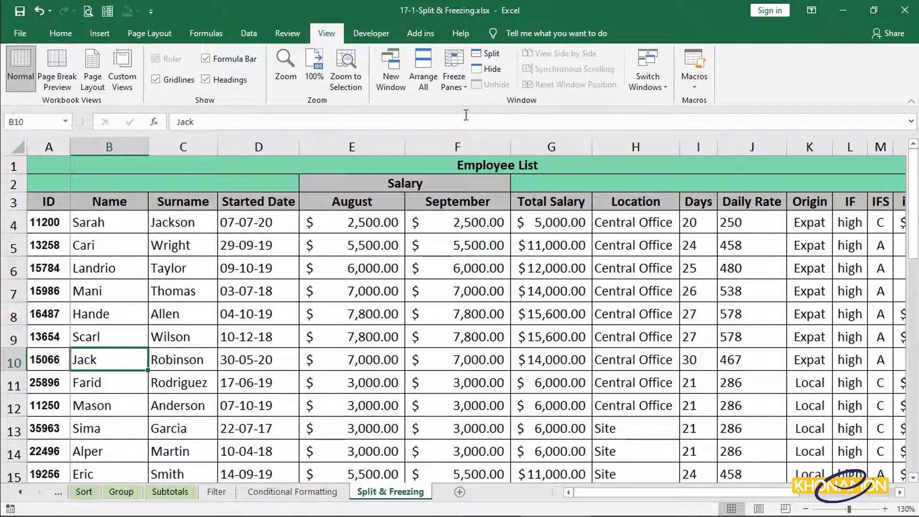
Step: Freeze the top row and check that the Employee List title stays in place at the lower rows
left_click(459, 91)
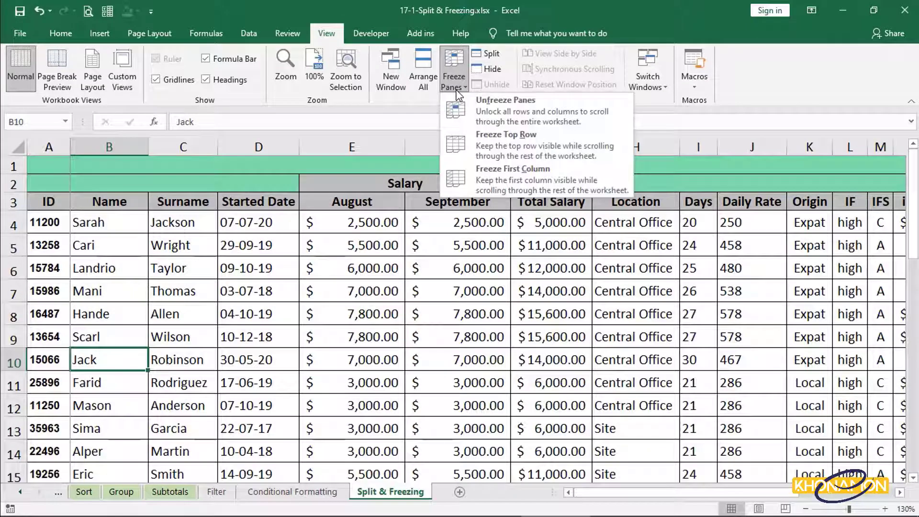
left_click(479, 136)
scroll(503, 290, "down", 5)
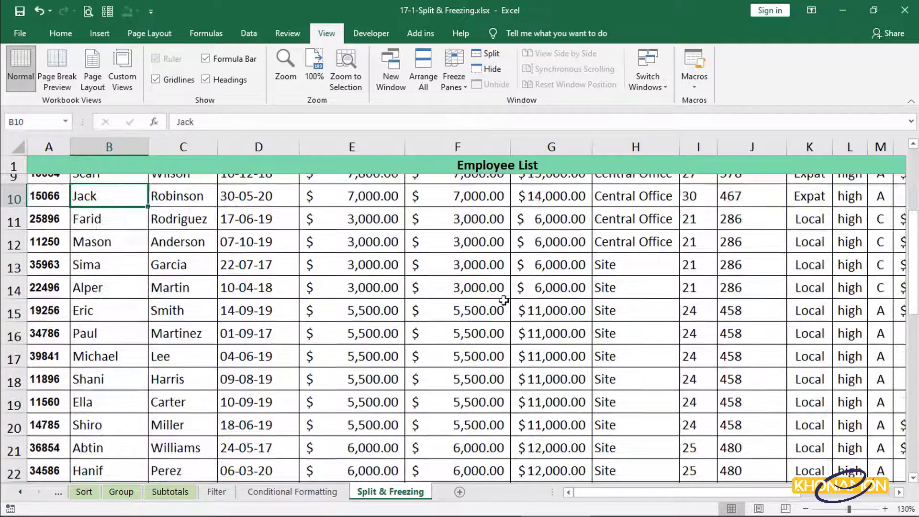
scroll(510, 297, "up", 5)
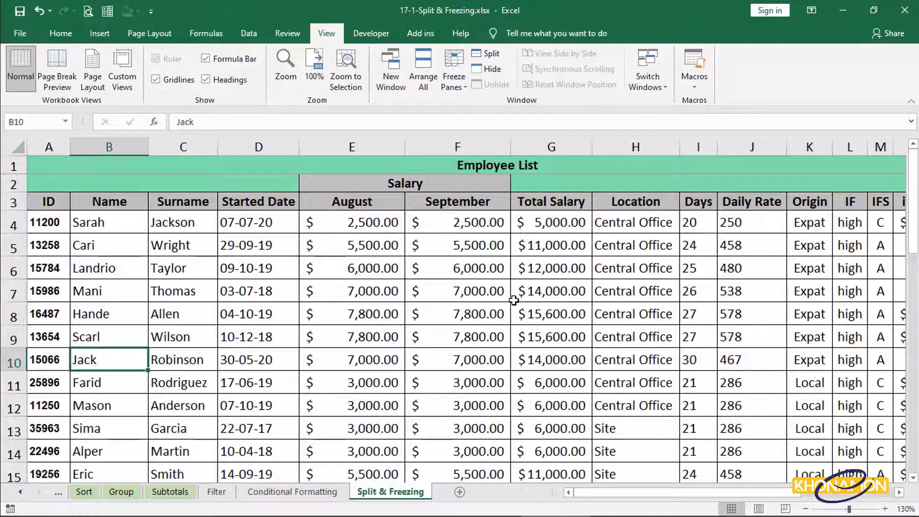
Step: Unfreeze the top row and freeze the panes at cell C4 to hold rows 1 to 3 and columns A and B
left_click(459, 92)
left_click(464, 100)
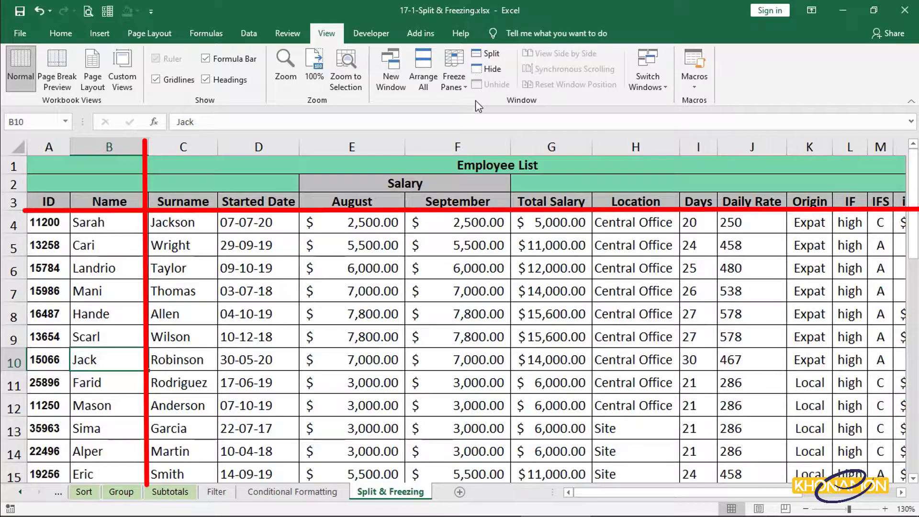
left_click(191, 219)
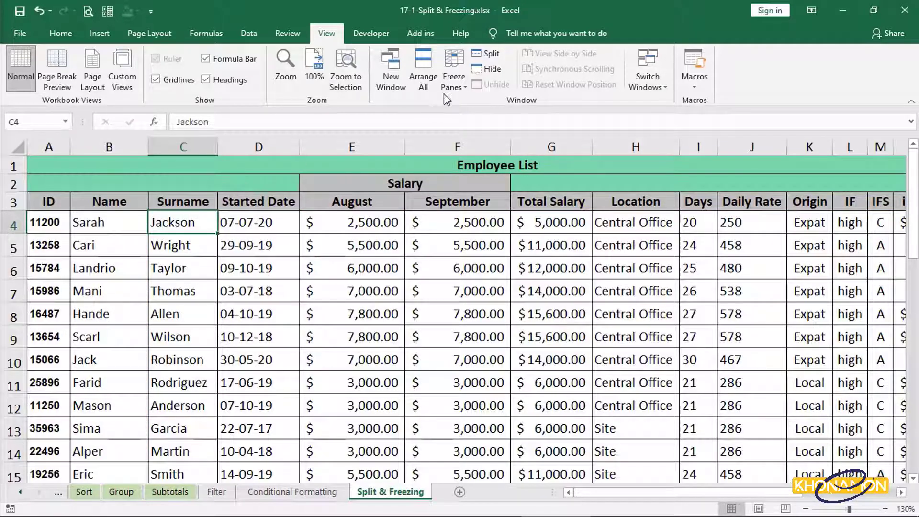
left_click(455, 83)
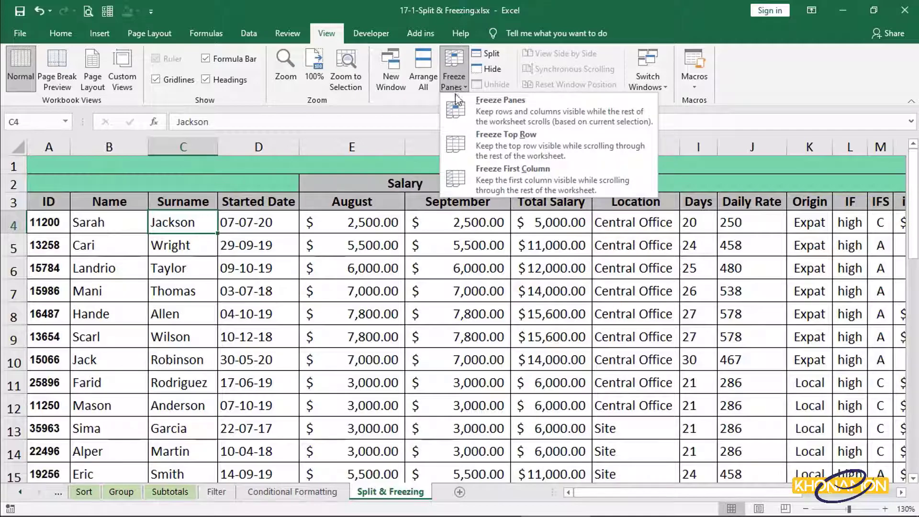
left_click(473, 110)
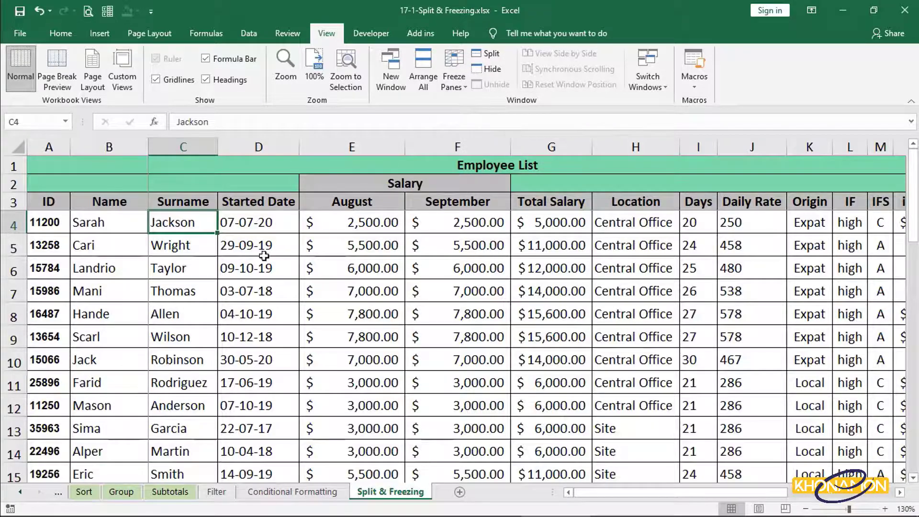
Step: Check that the three header rows and the ID and Name columns stay in place across distant parts of the list
scroll(265, 257, "down", 3)
scroll(264, 257, "up", 3)
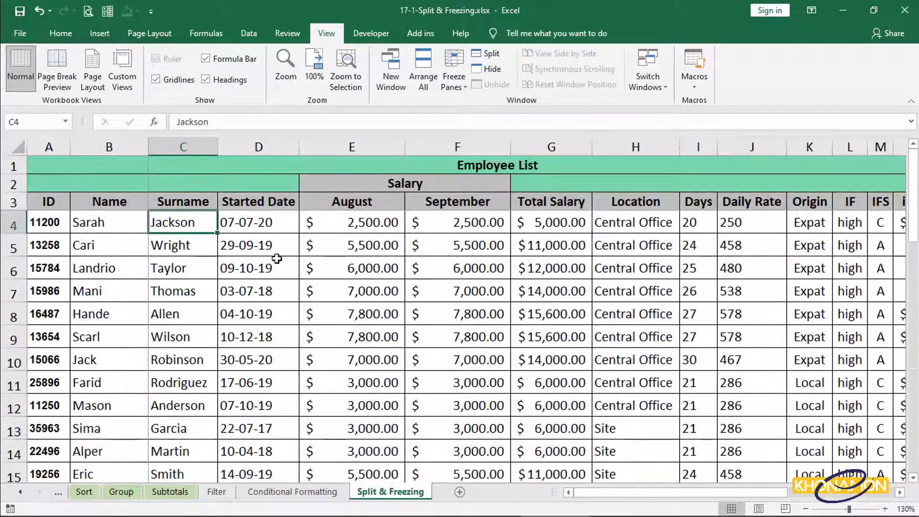
left_click_drag(689, 491, 658, 484)
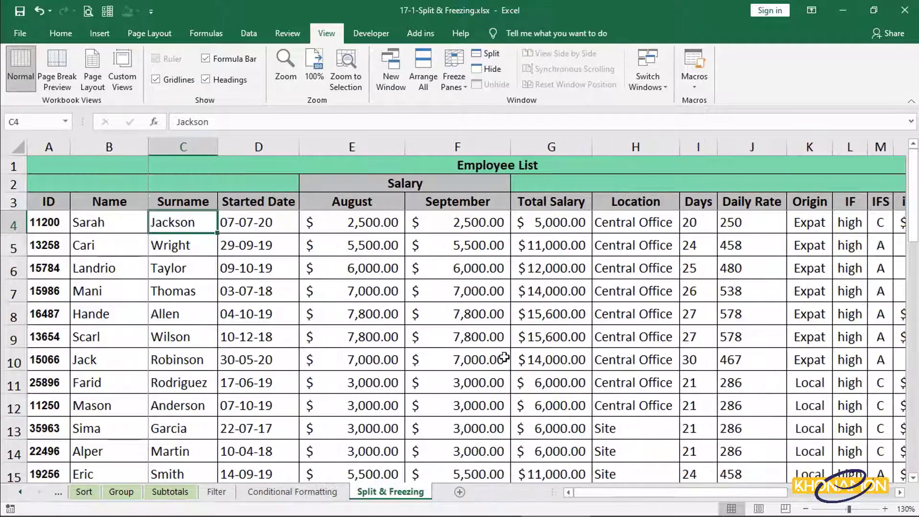
scroll(505, 356, "down", 6)
scroll(505, 356, "up", 6)
scroll(505, 356, "down", 11)
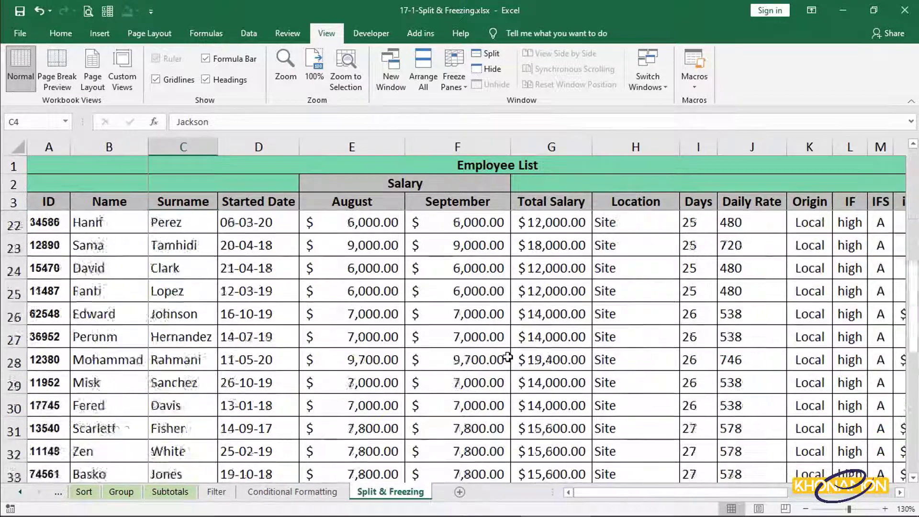
scroll(505, 357, "up", 11)
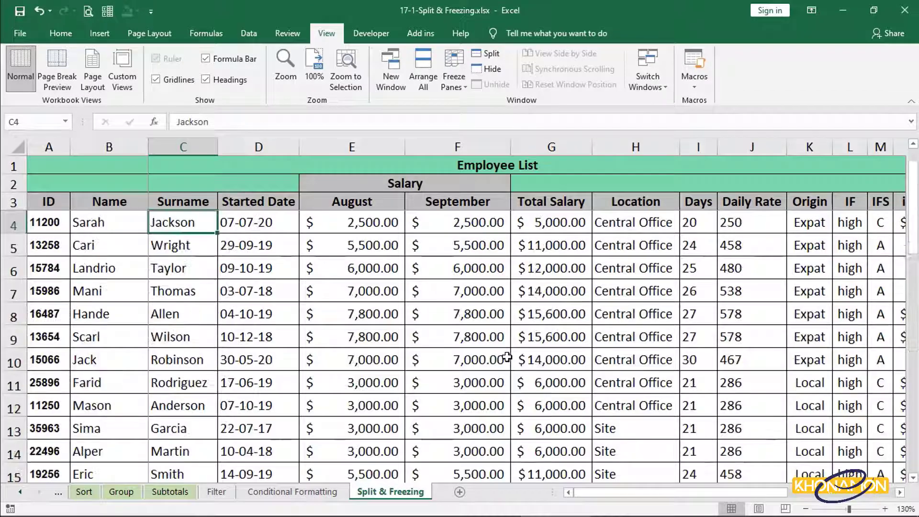
scroll(320, 168, "down", 1)
scroll(322, 170, "up", 1)
left_click(323, 179)
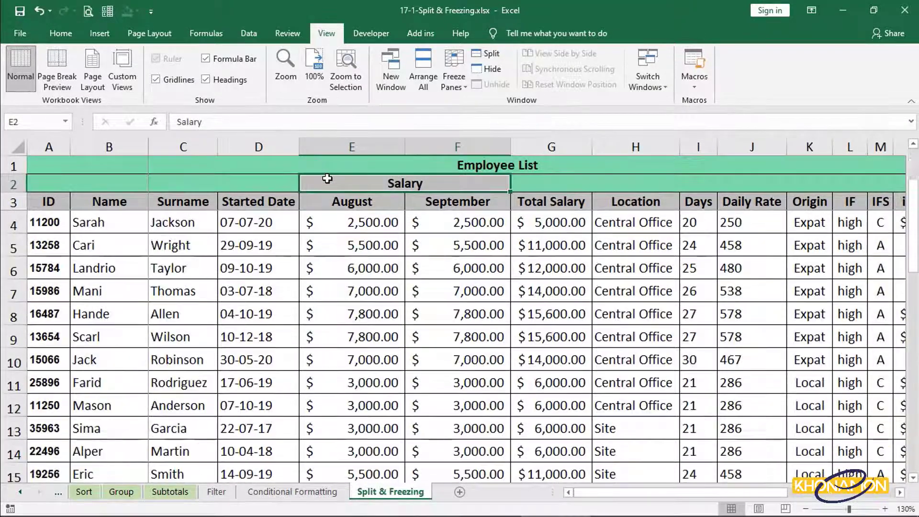
scroll(327, 178, "down", 2)
scroll(328, 180, "up", 2)
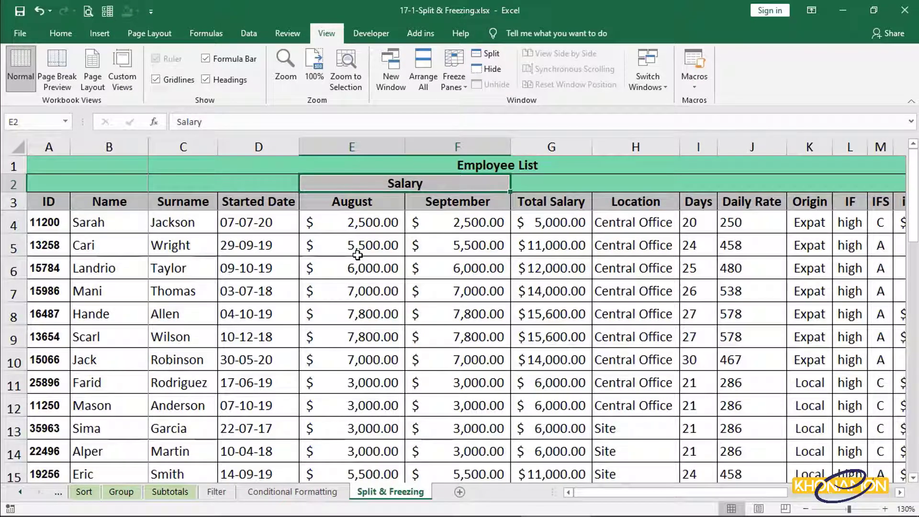
Step: Unfreeze the panes and split the window at the second employee's August salary in E5
left_click(450, 87)
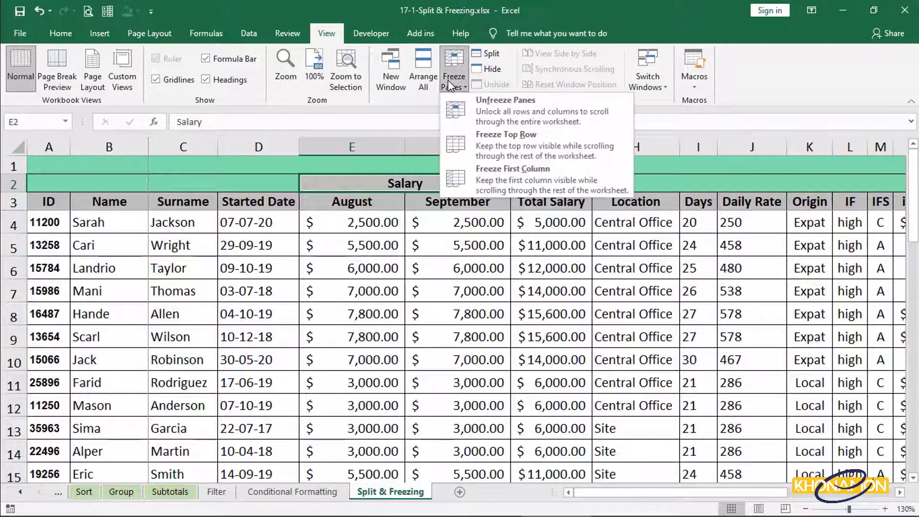
left_click(464, 113)
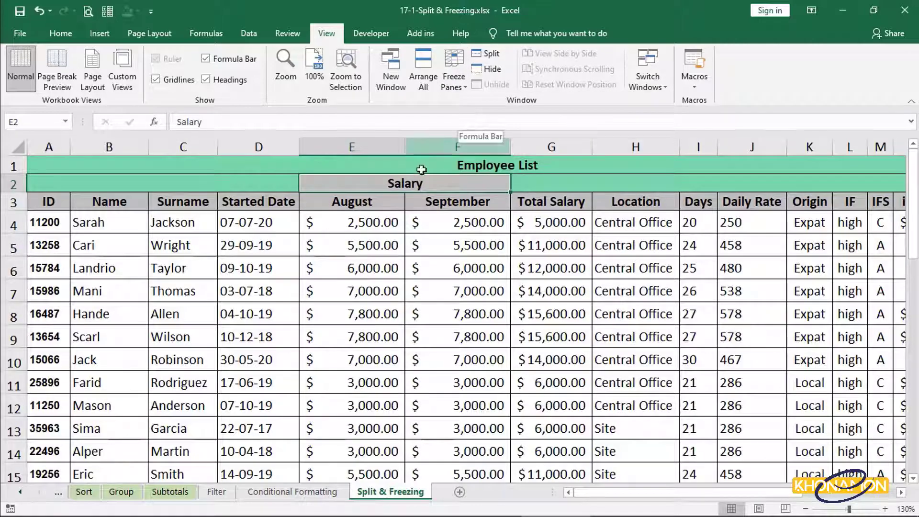
left_click(376, 247)
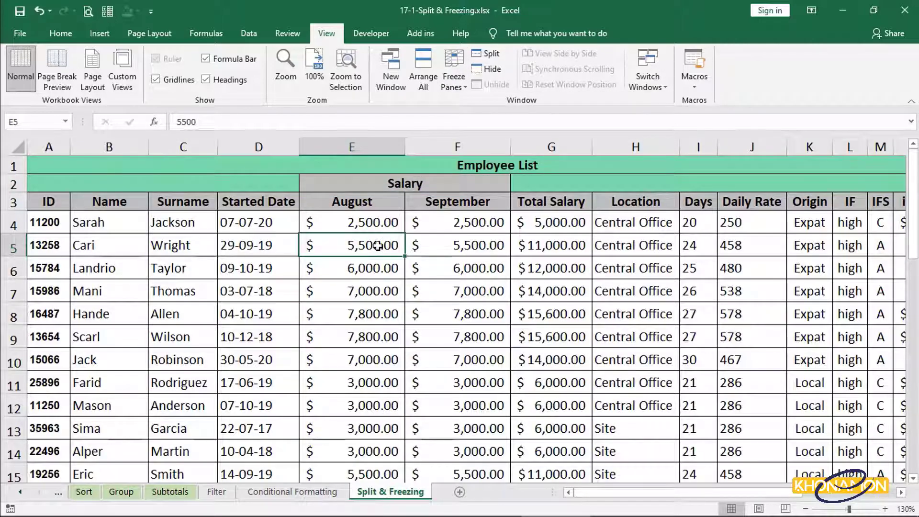
left_click(488, 54)
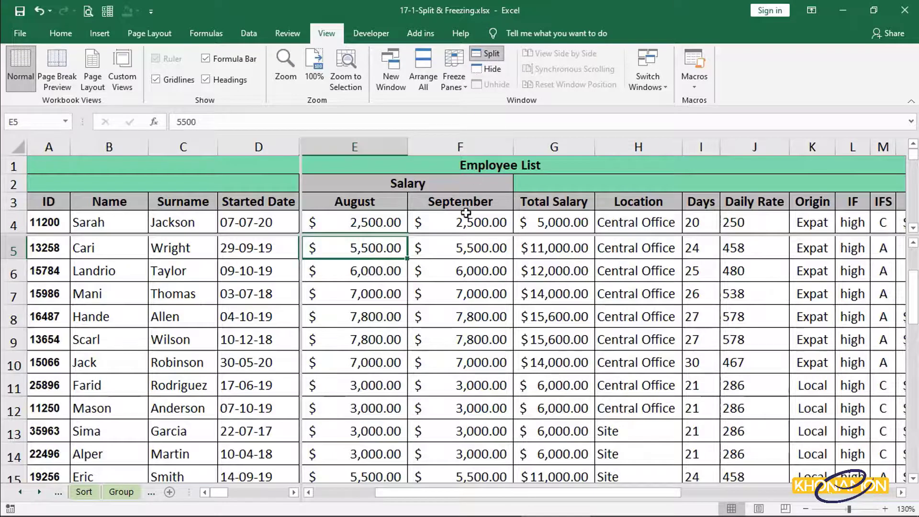
Step: Move the split bars to just below row 9 and just after column B, and freeze the panes there
left_click_drag(456, 234, 456, 350)
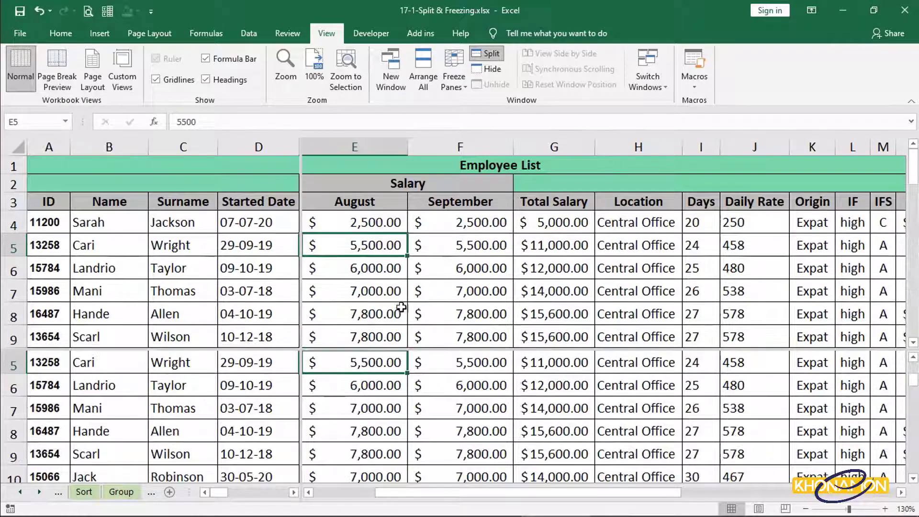
left_click_drag(300, 267, 149, 268)
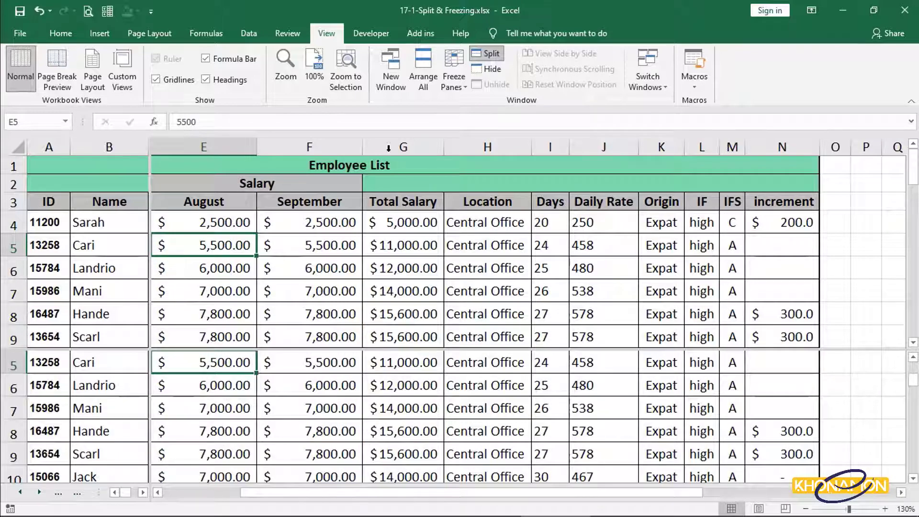
left_click(454, 81)
left_click(470, 103)
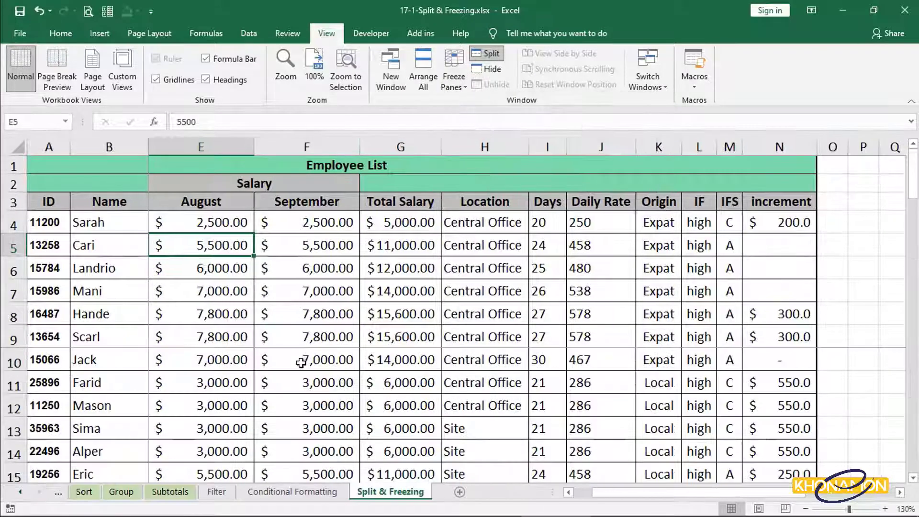
Step: Check that rows 1 to 9 and columns A and B stay frozen while viewing the rest of the list
scroll(301, 362, "down", 3)
scroll(301, 362, "up", 3)
left_click_drag(767, 492, 709, 483)
scroll(571, 376, "down", 2)
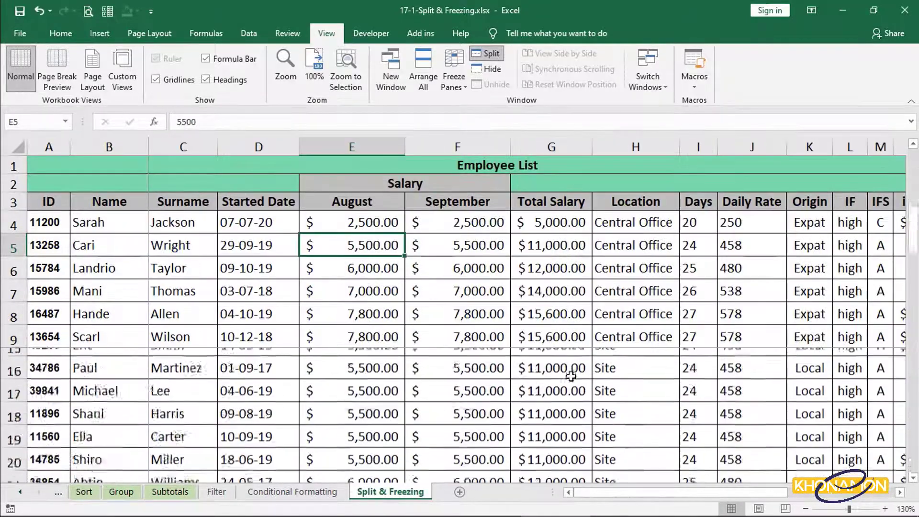
scroll(572, 376, "down", 7)
scroll(571, 376, "up", 9)
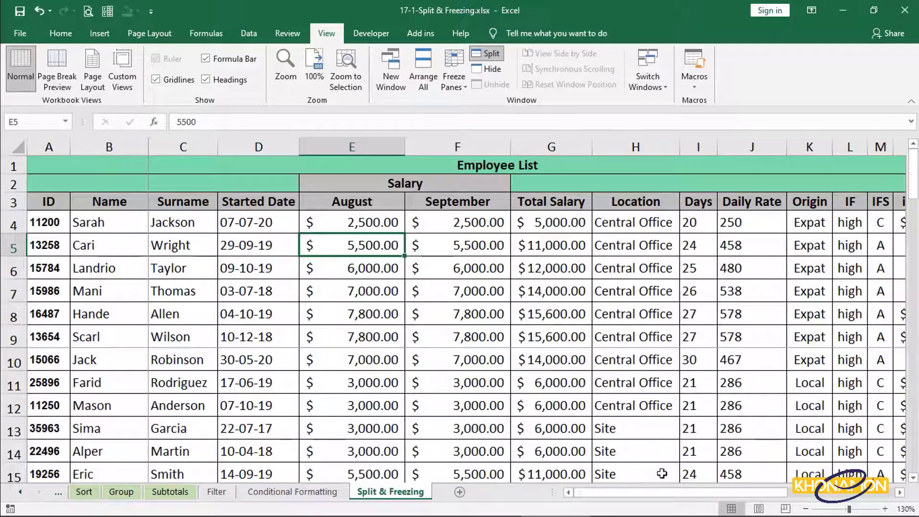
left_click_drag(663, 492, 594, 502)
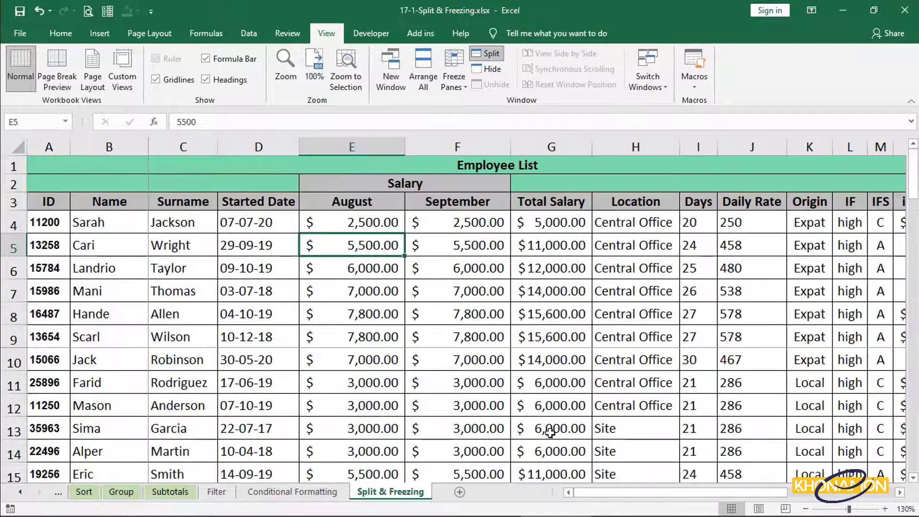